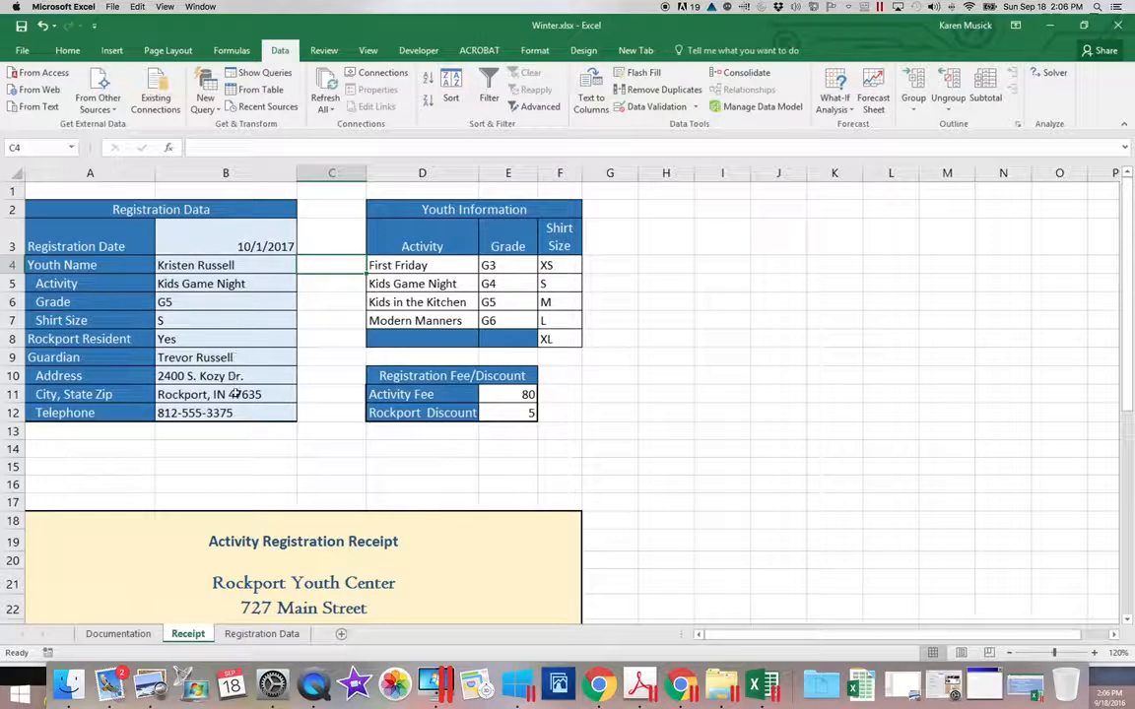
Step: Examine the input messages of the registration data cells B3:B7 and the receipt and transfer area further down the sheet
click(241, 247)
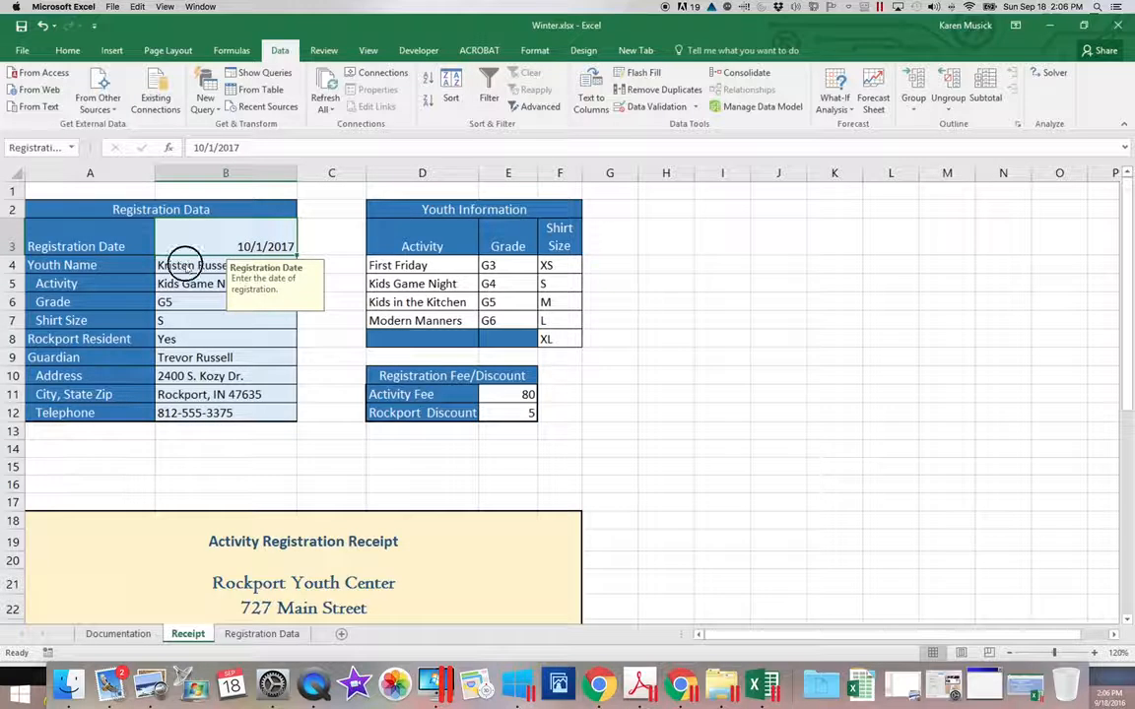
click(188, 262)
click(189, 284)
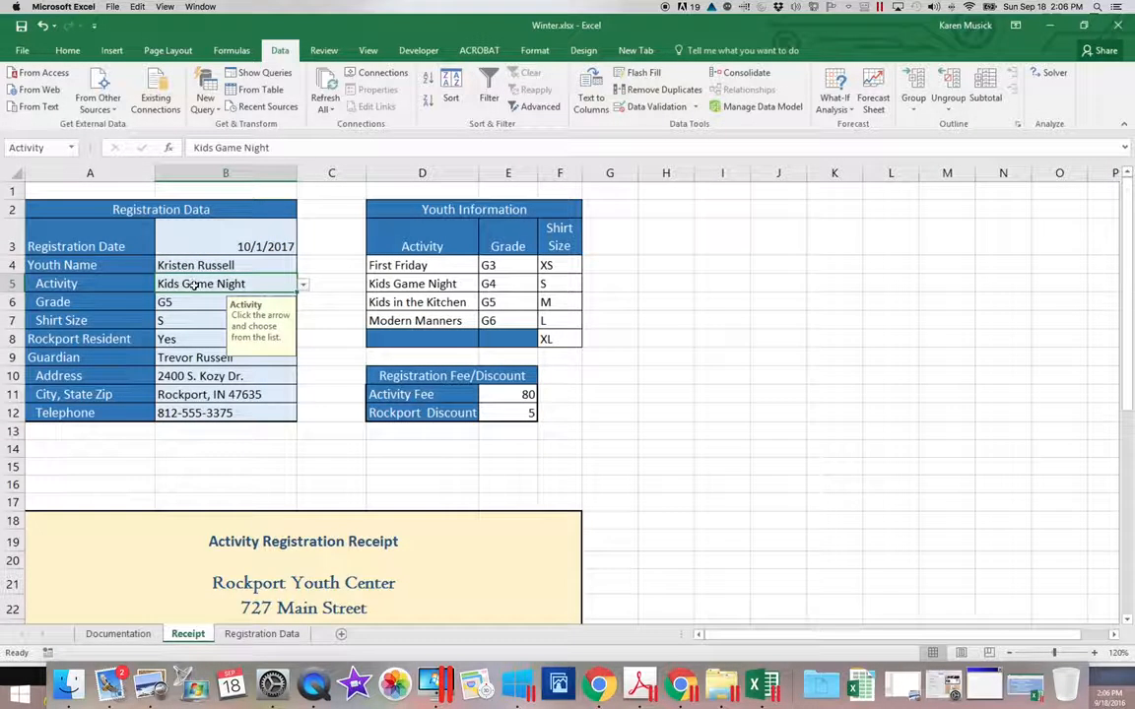
click(193, 302)
click(196, 320)
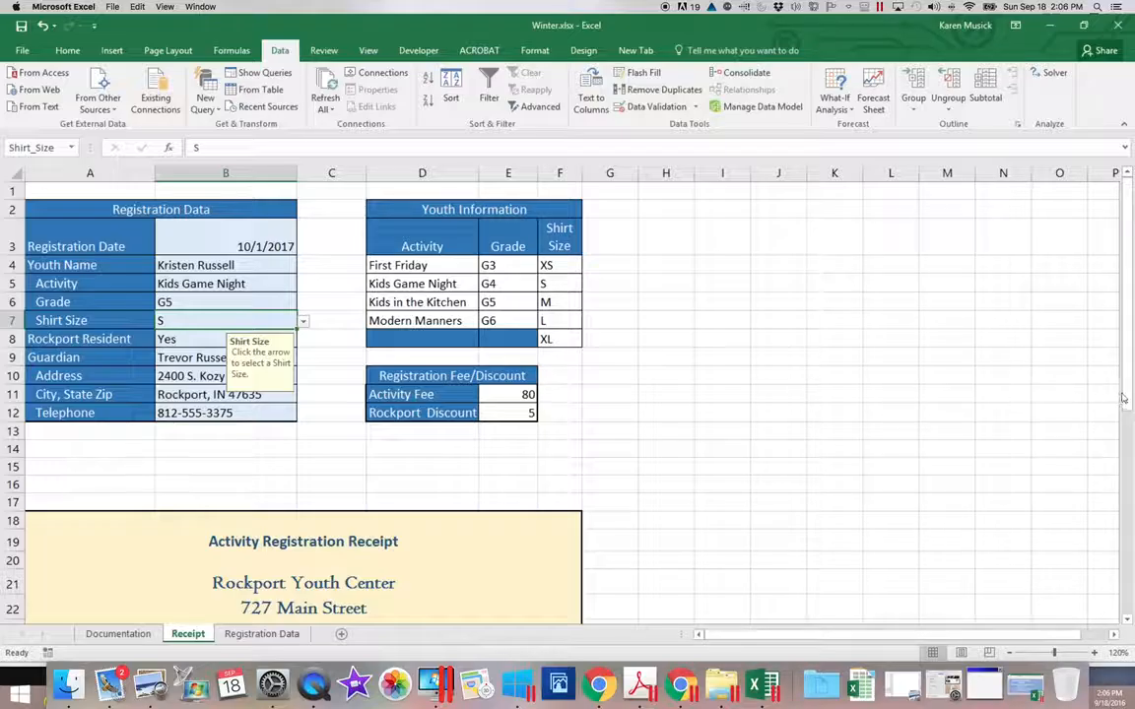
drag(1126, 394, 1114, 611)
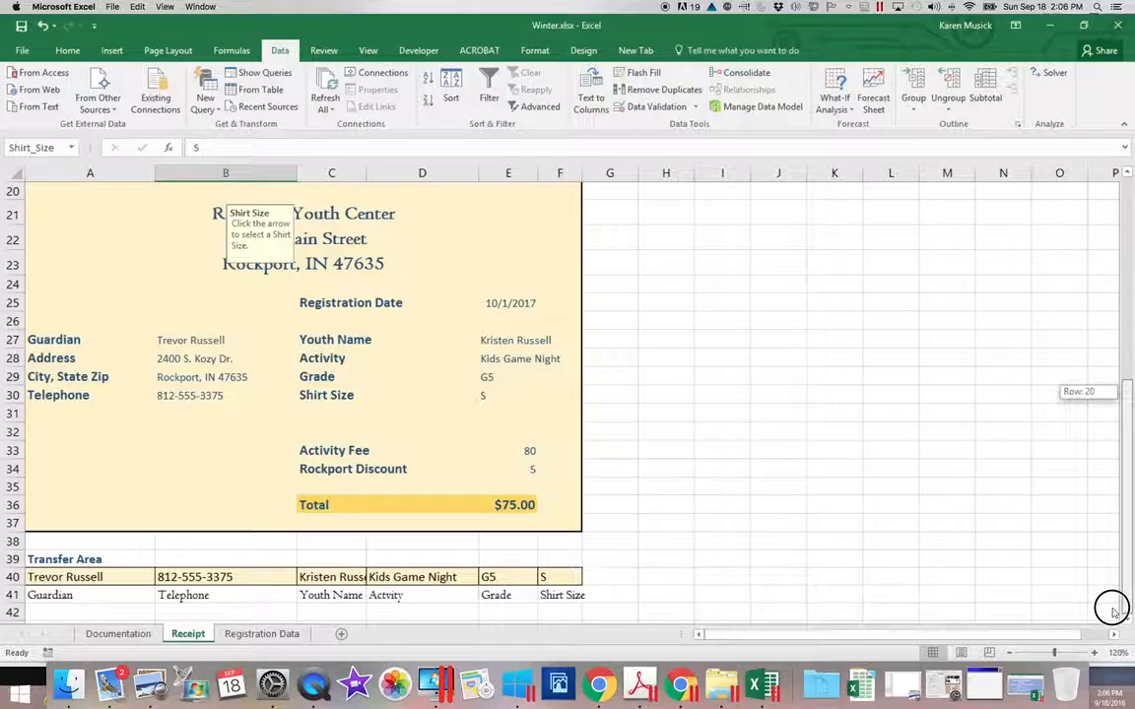
drag(1113, 611, 1111, 610)
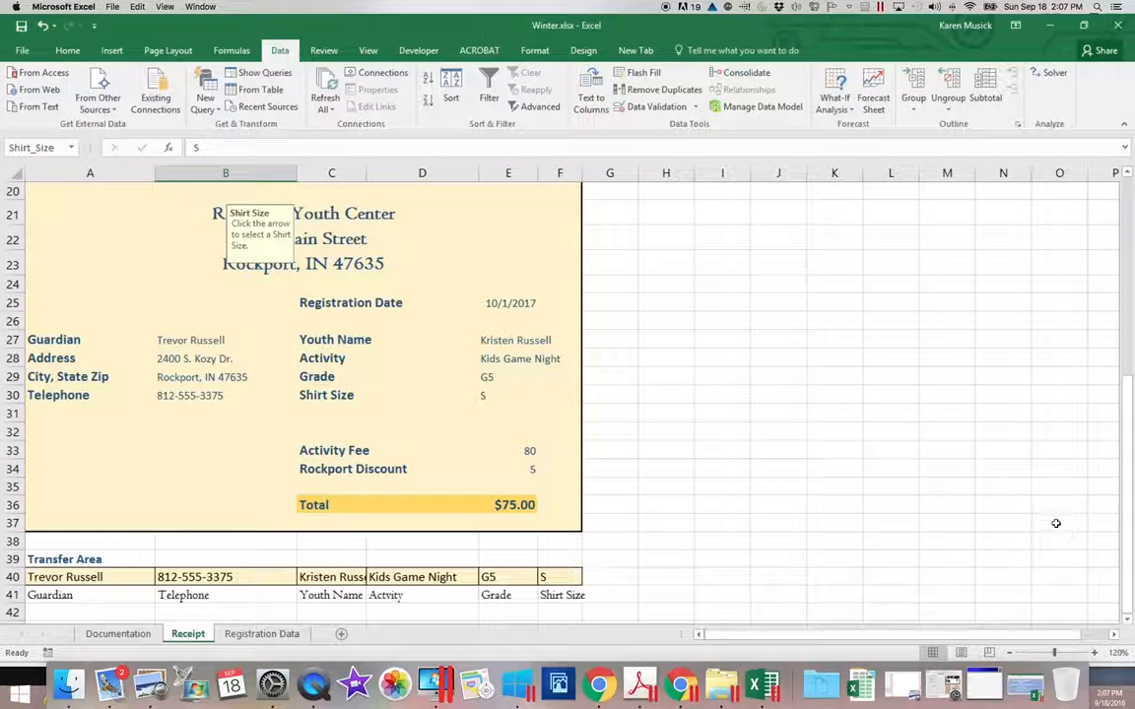
drag(1129, 565, 1120, 335)
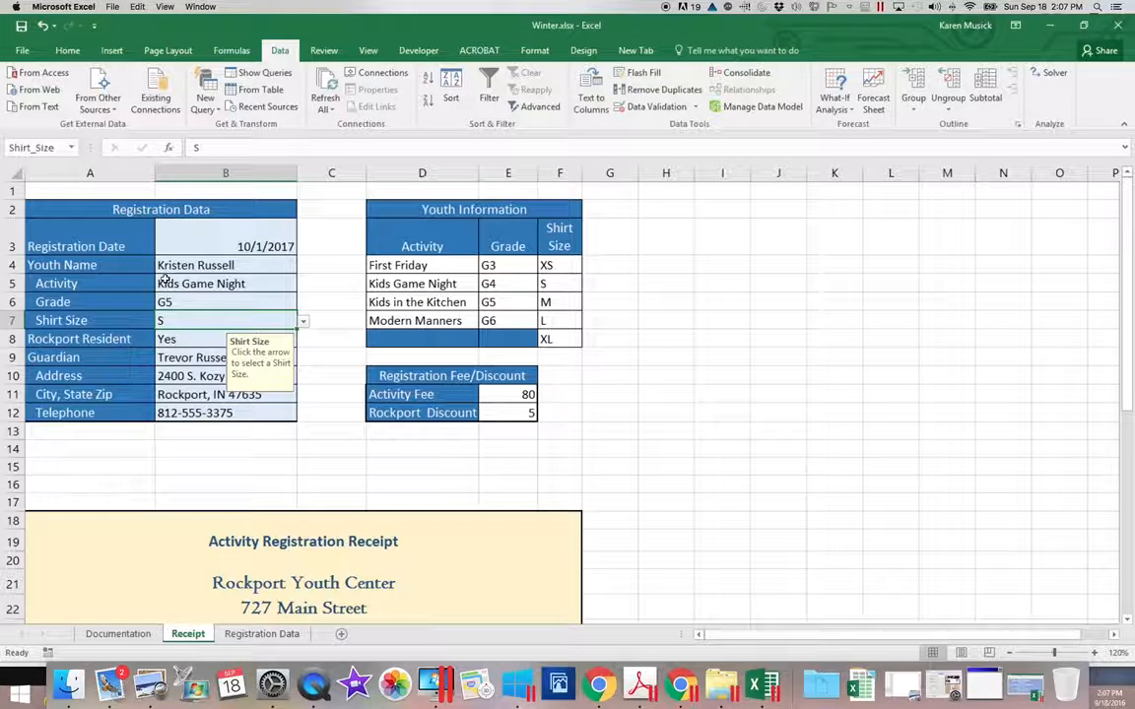
Step: Unlock the registration data entry cells B3:B12 by turning off the Locked option in their cell protection format
drag(185, 215, 200, 410)
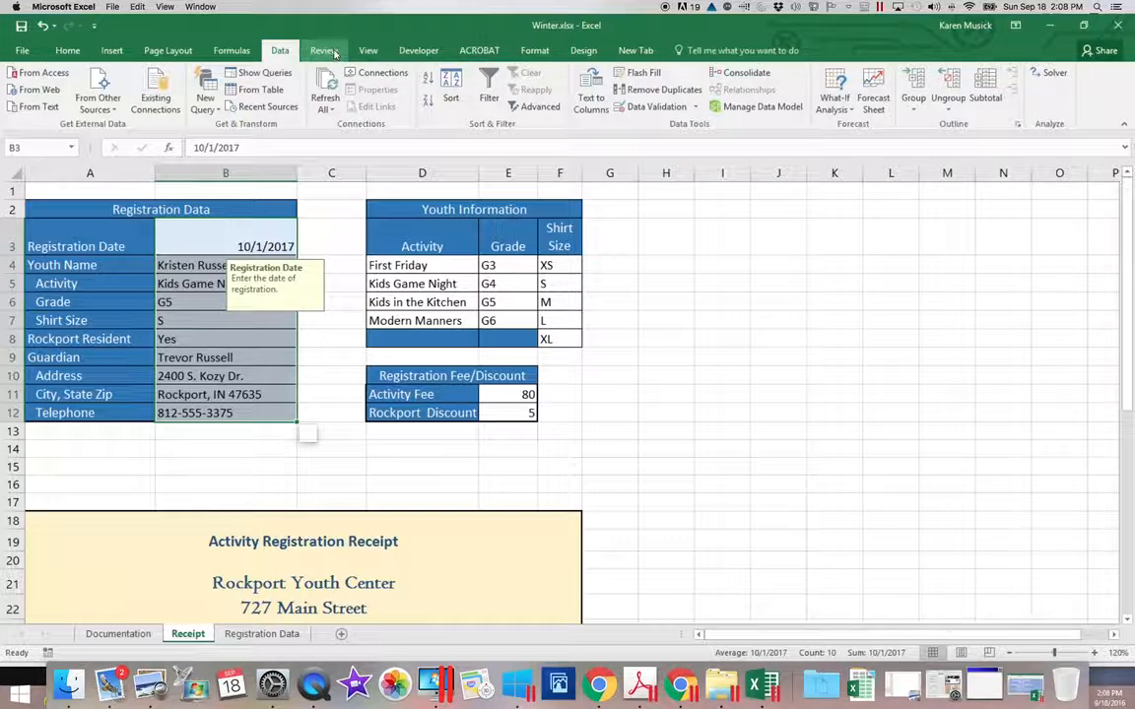
click(328, 50)
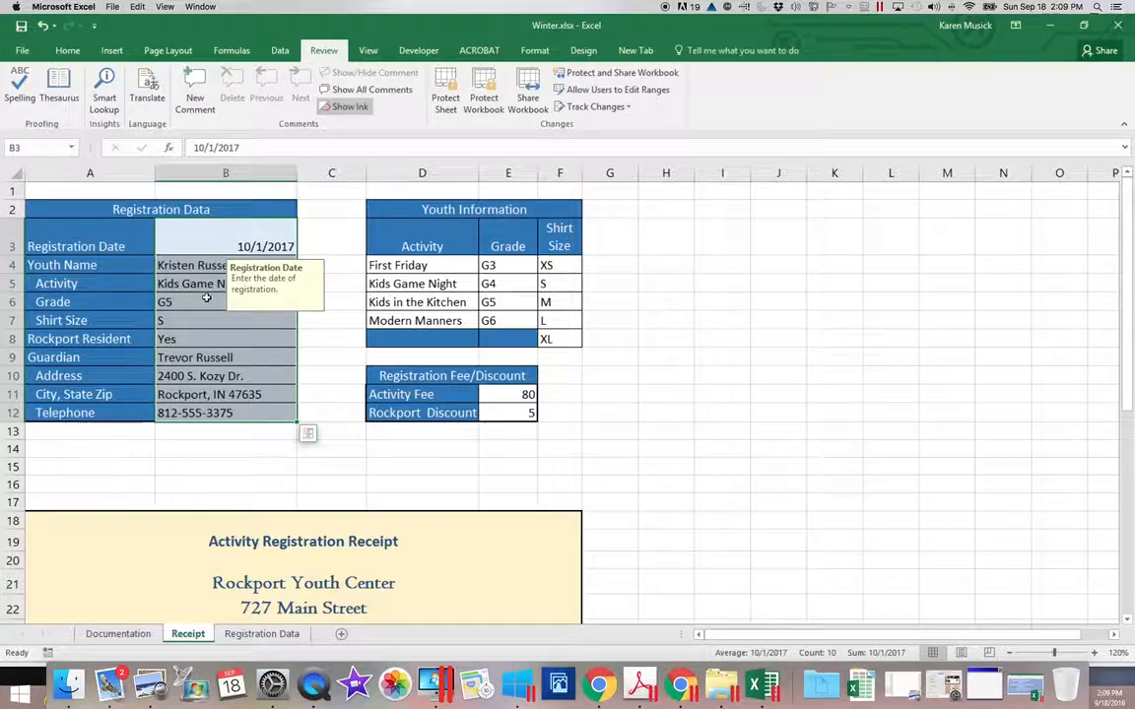
click(196, 242)
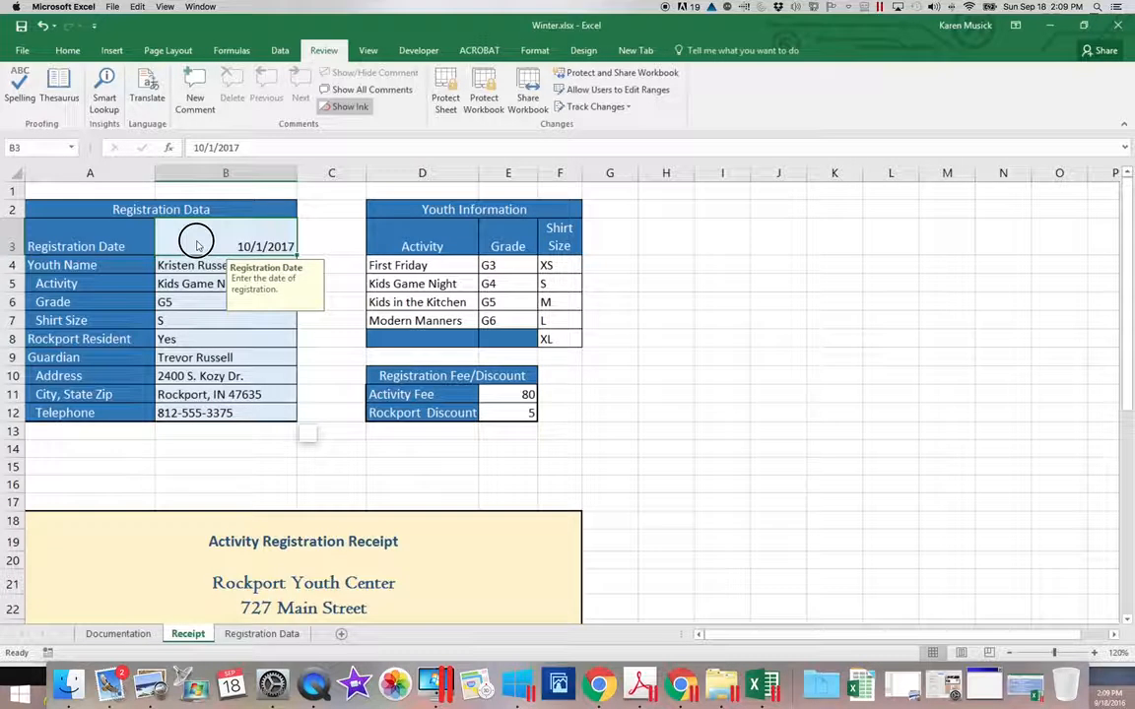
drag(196, 246, 193, 412)
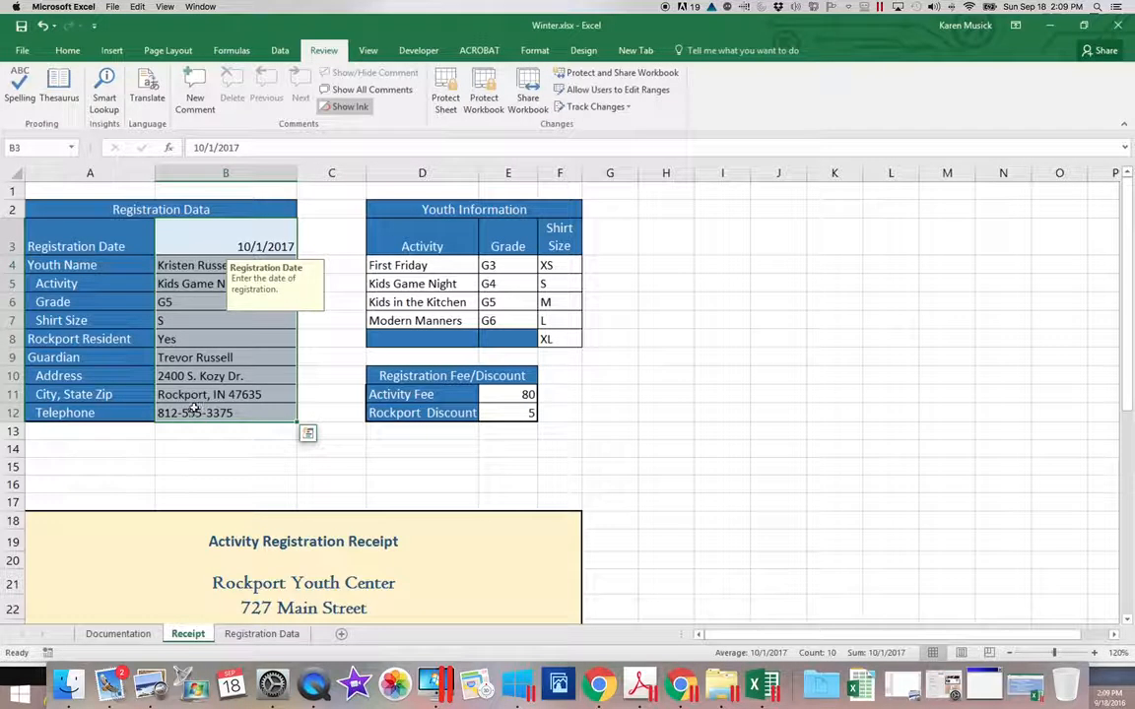
click(67, 50)
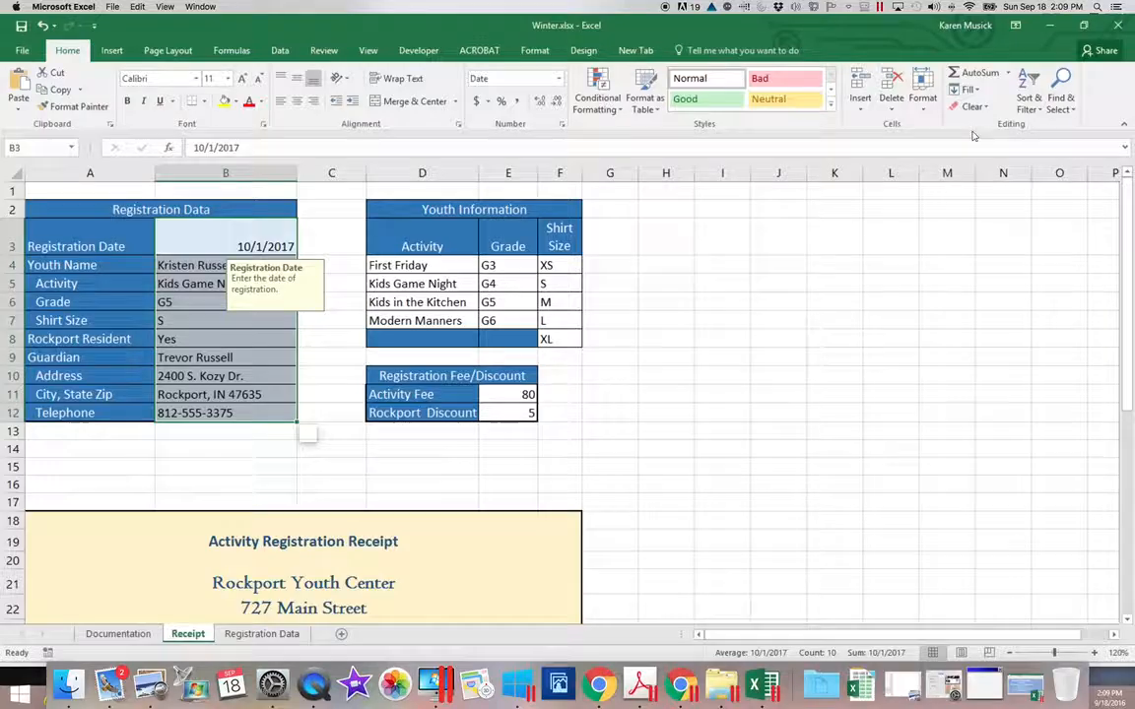
click(924, 112)
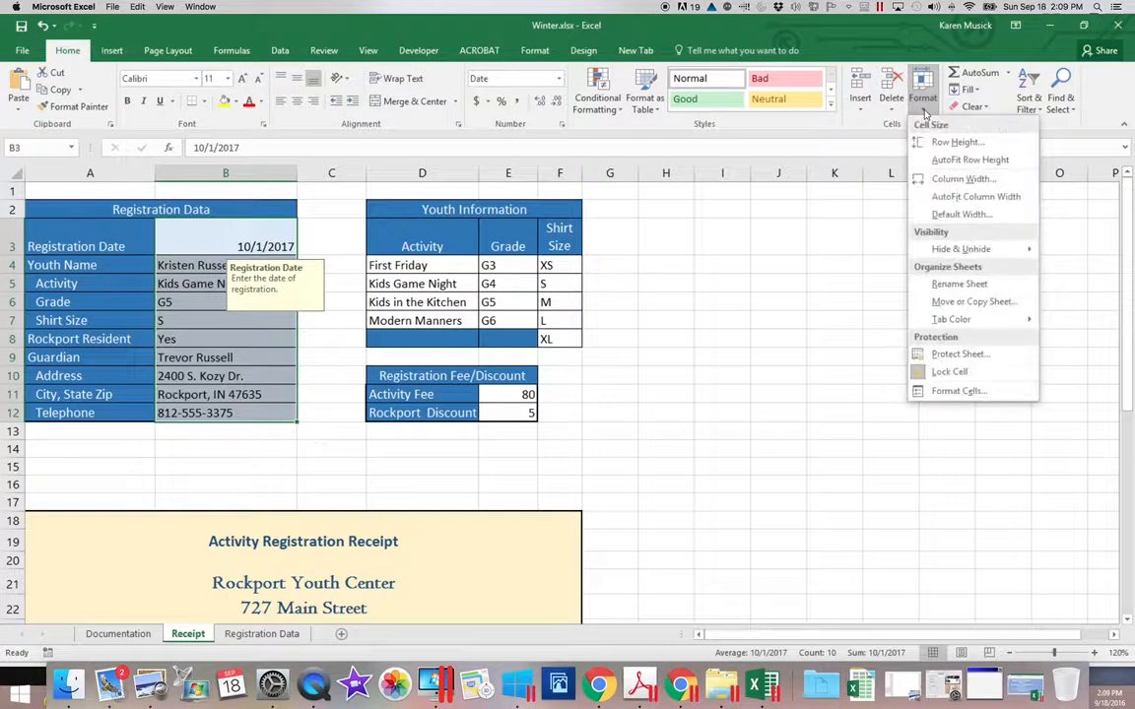
click(943, 391)
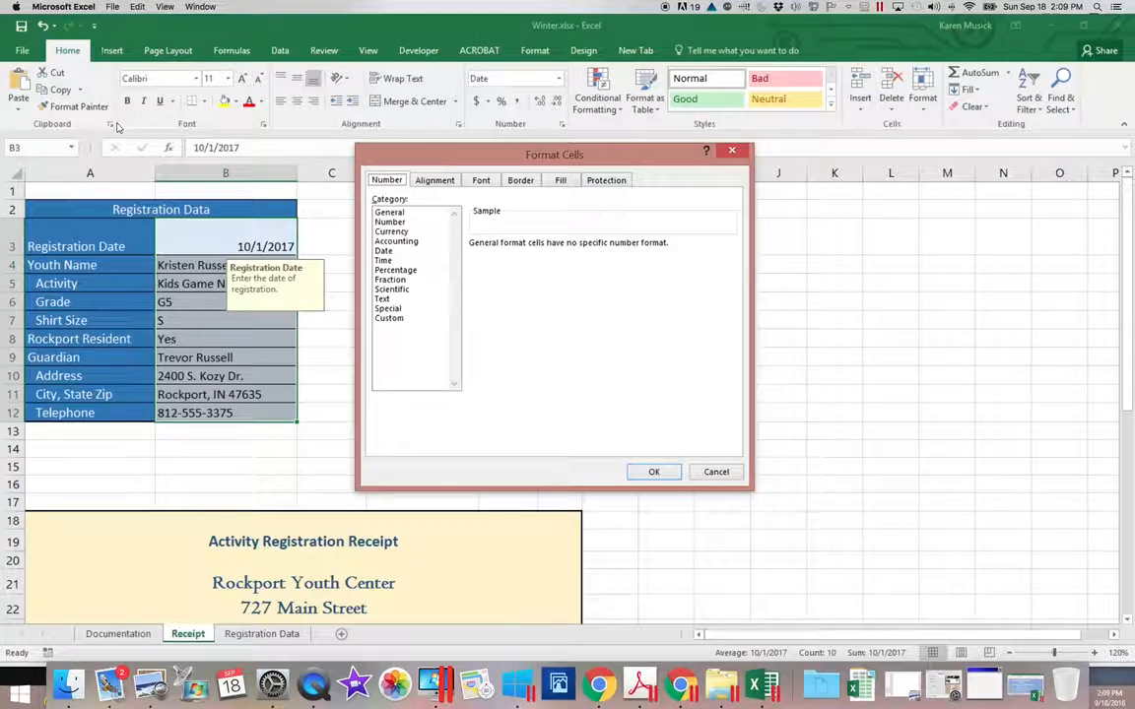
click(434, 182)
click(481, 181)
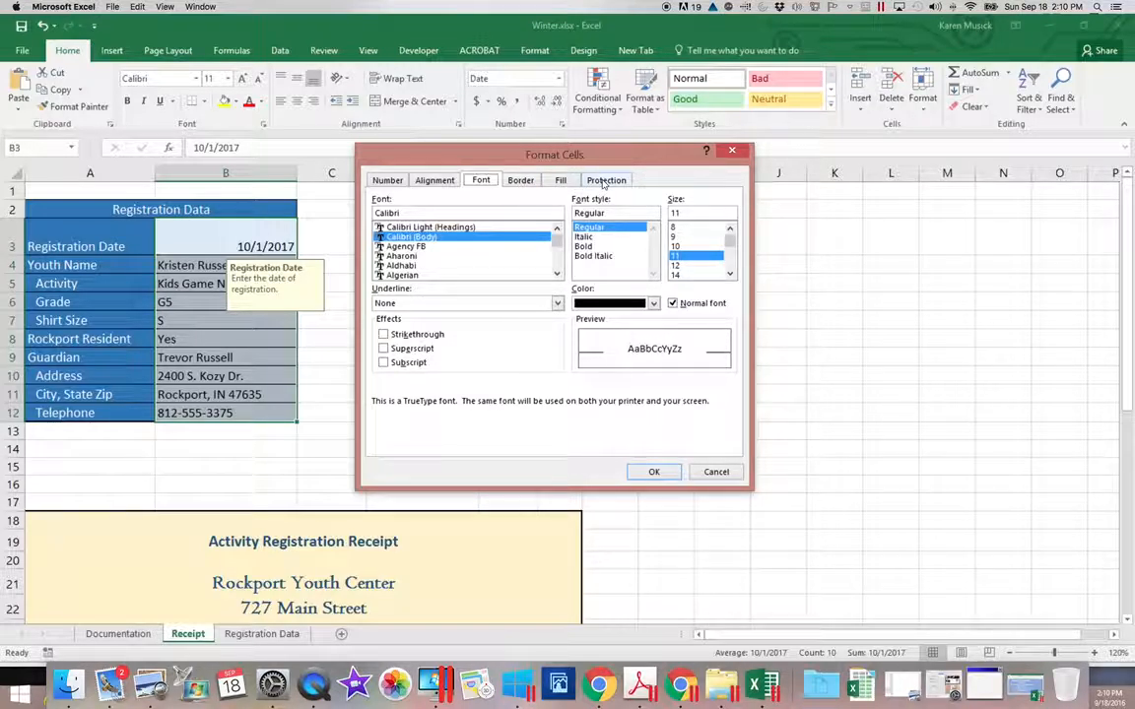
click(605, 181)
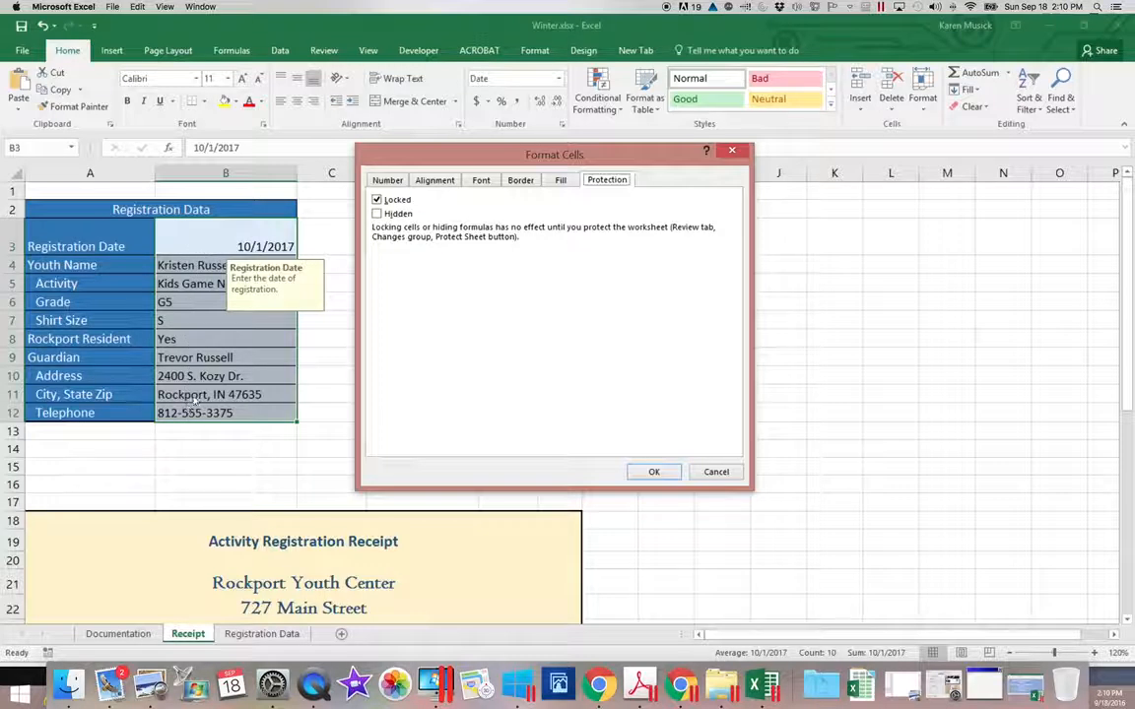
click(378, 200)
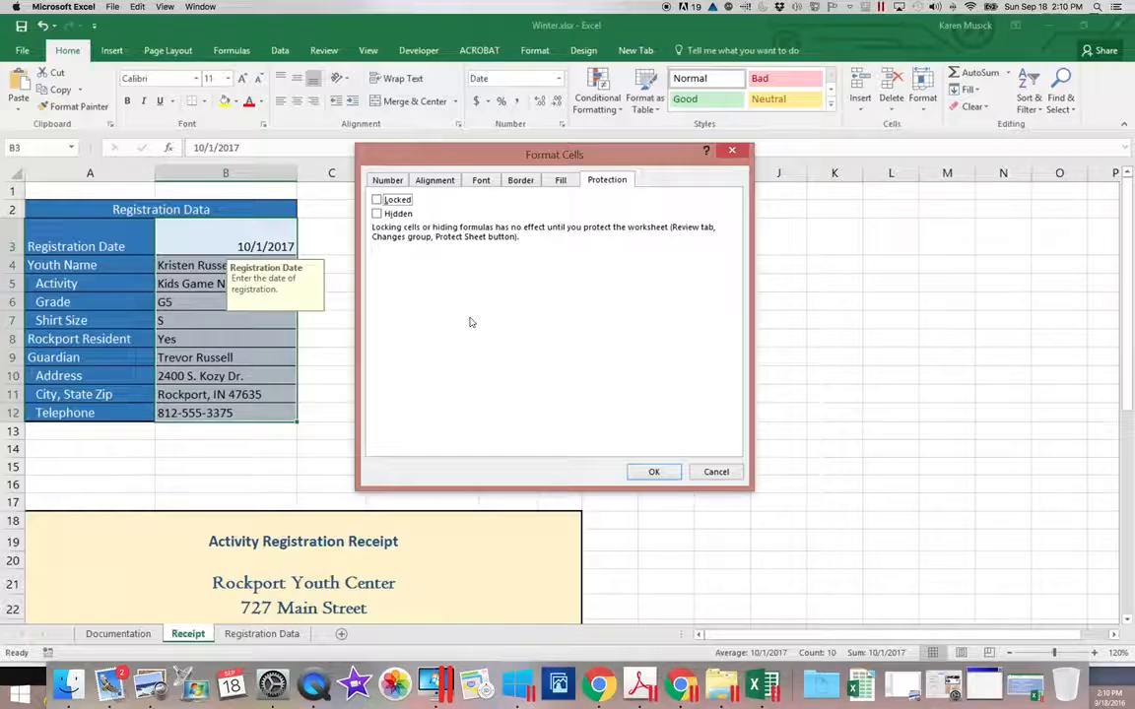
click(654, 473)
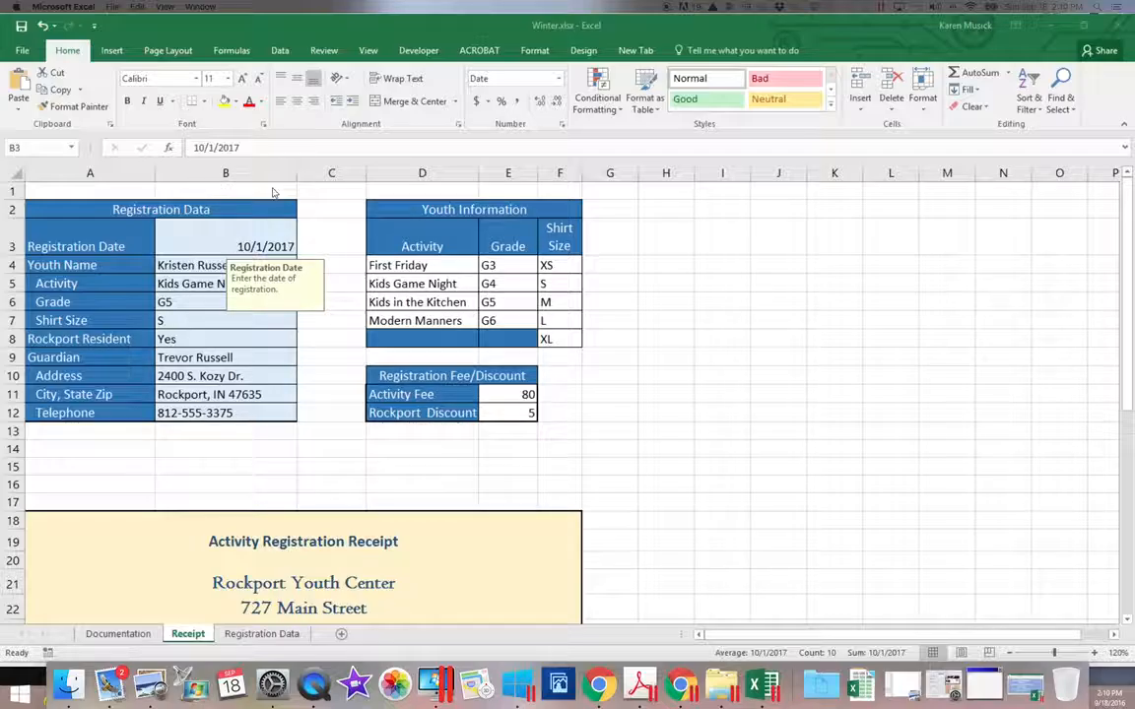
Step: Protect the Receipt sheet without a password, allowing selection of locked and unlocked cells, and remove the protection again
click(331, 51)
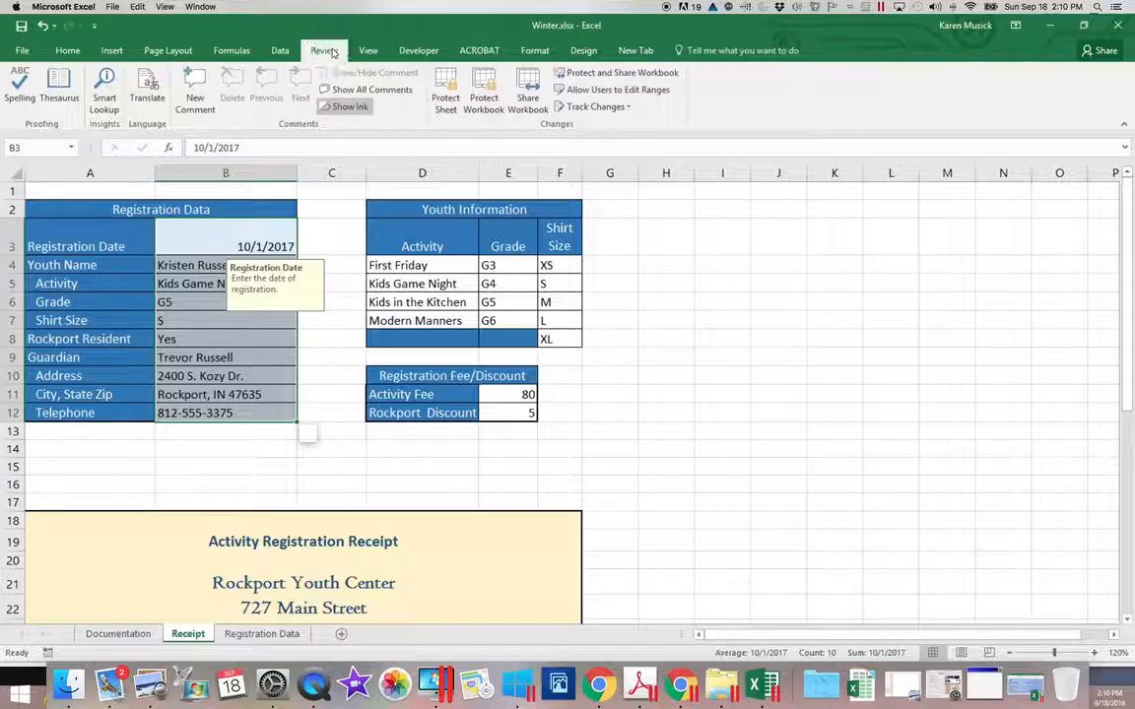
click(456, 106)
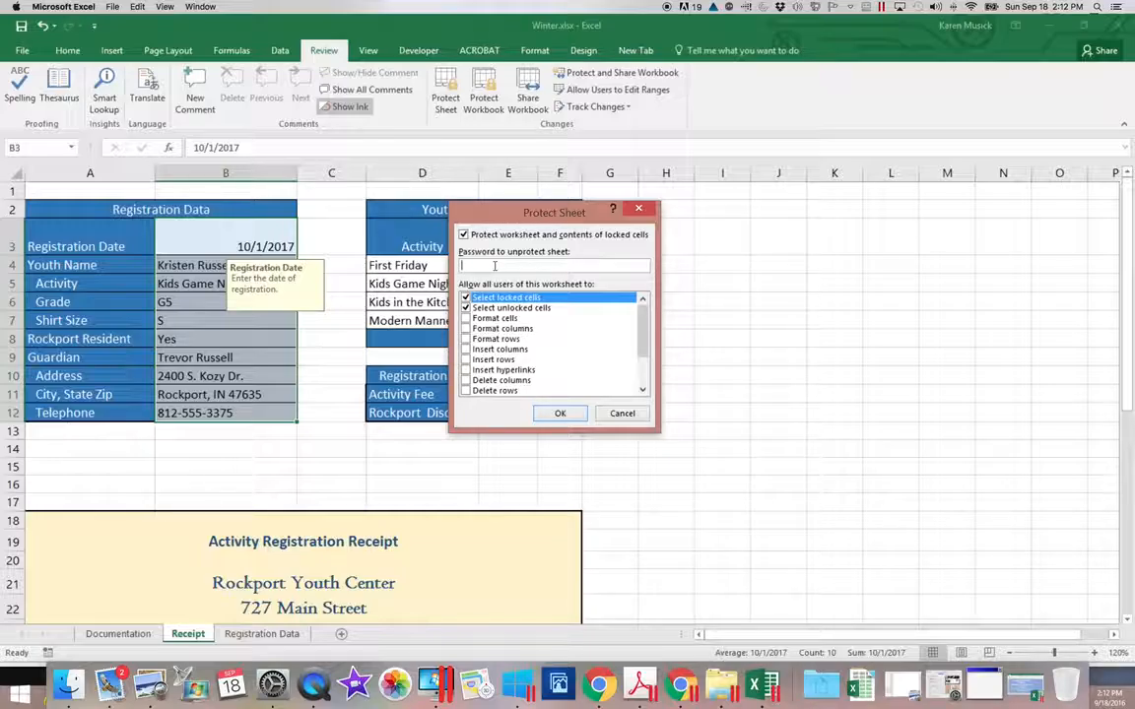
drag(495, 220, 695, 226)
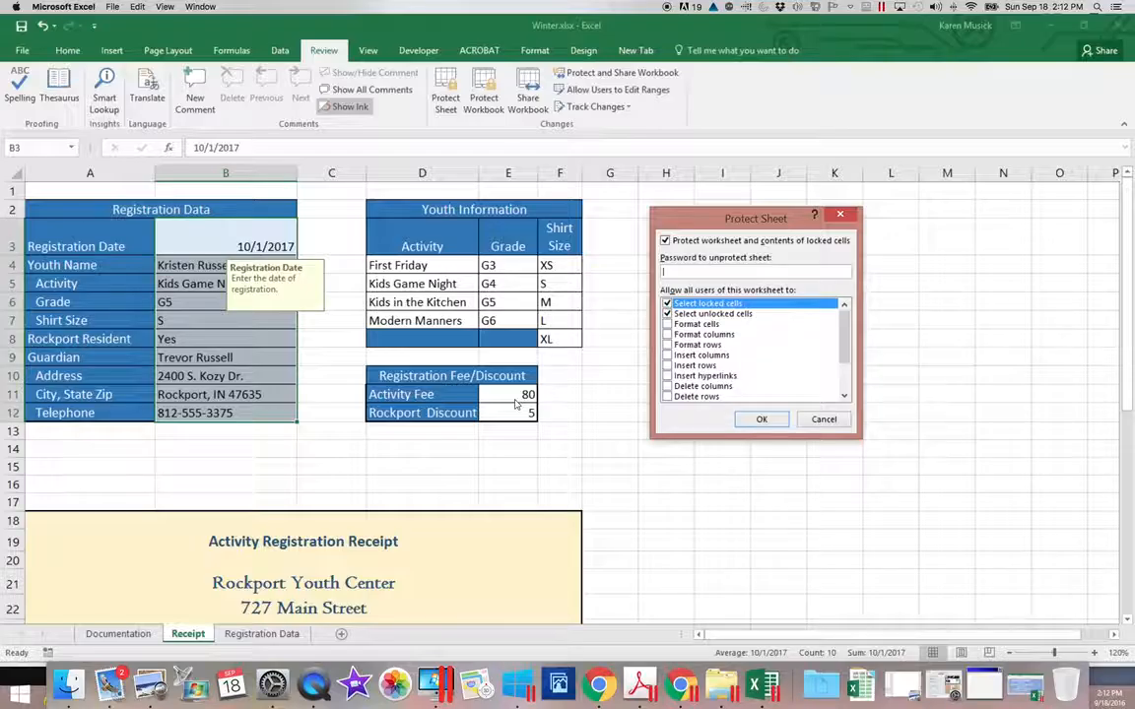
click(762, 419)
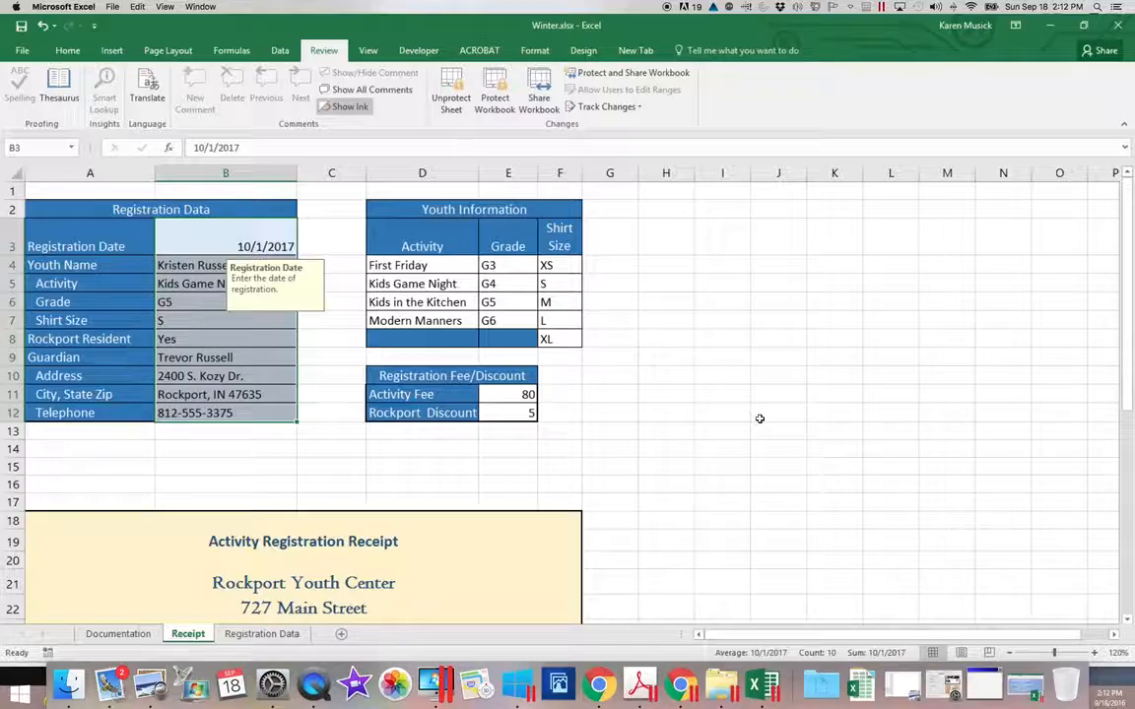
click(452, 103)
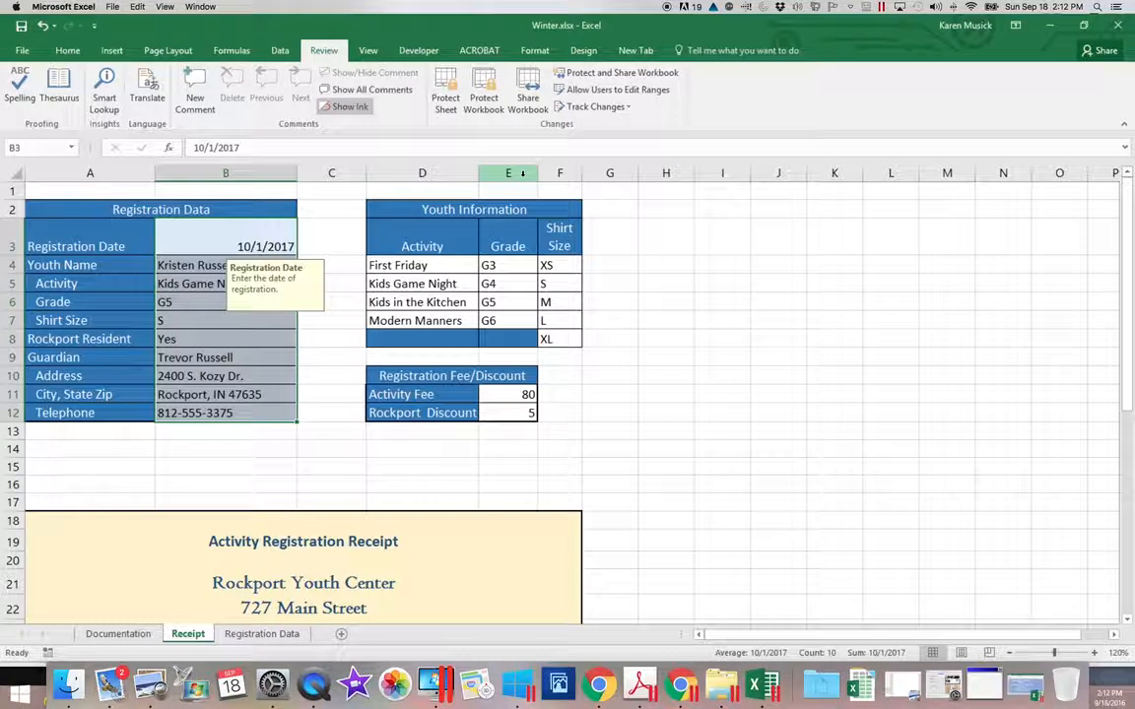
Step: Turn on sheet protection for the Receipt sheet with a blank password and only Select locked cells and Select unlocked cells allowed
click(446, 97)
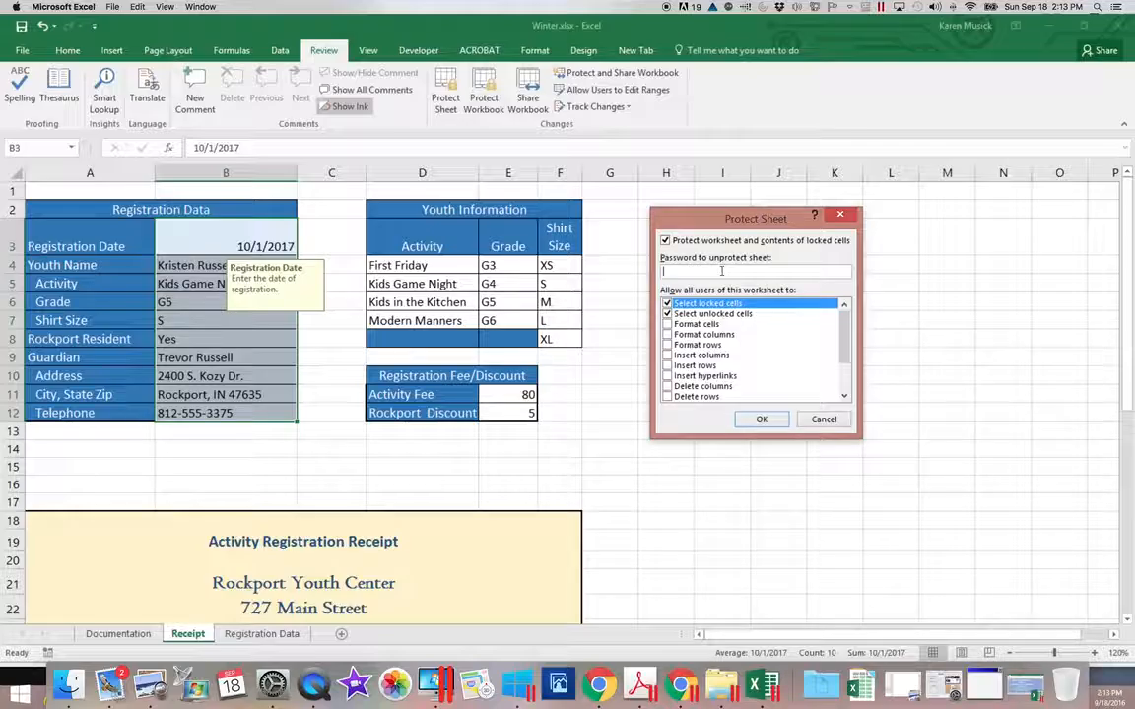
click(764, 419)
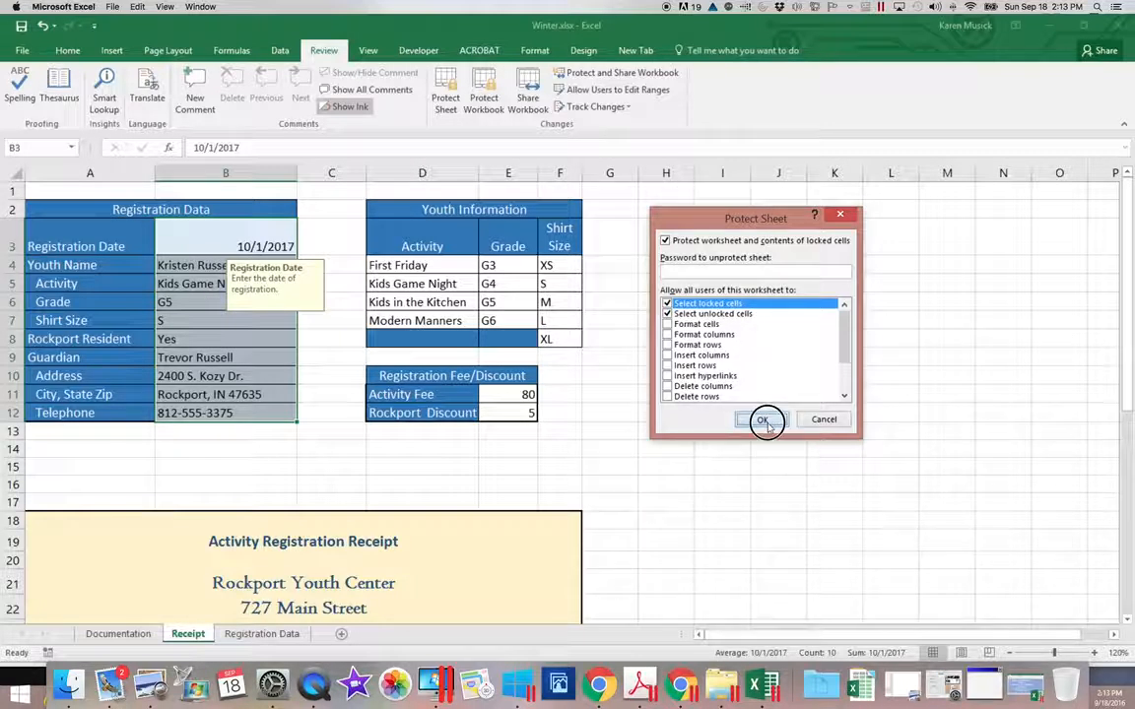
key(ctrl+Up)
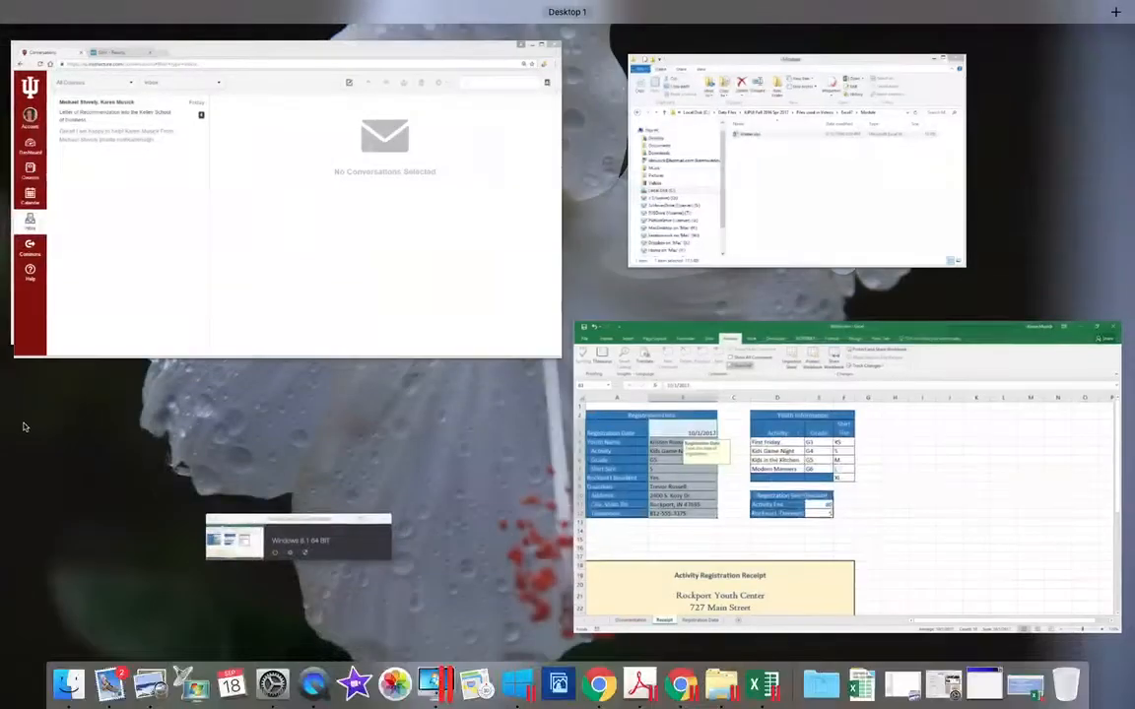
click(788, 345)
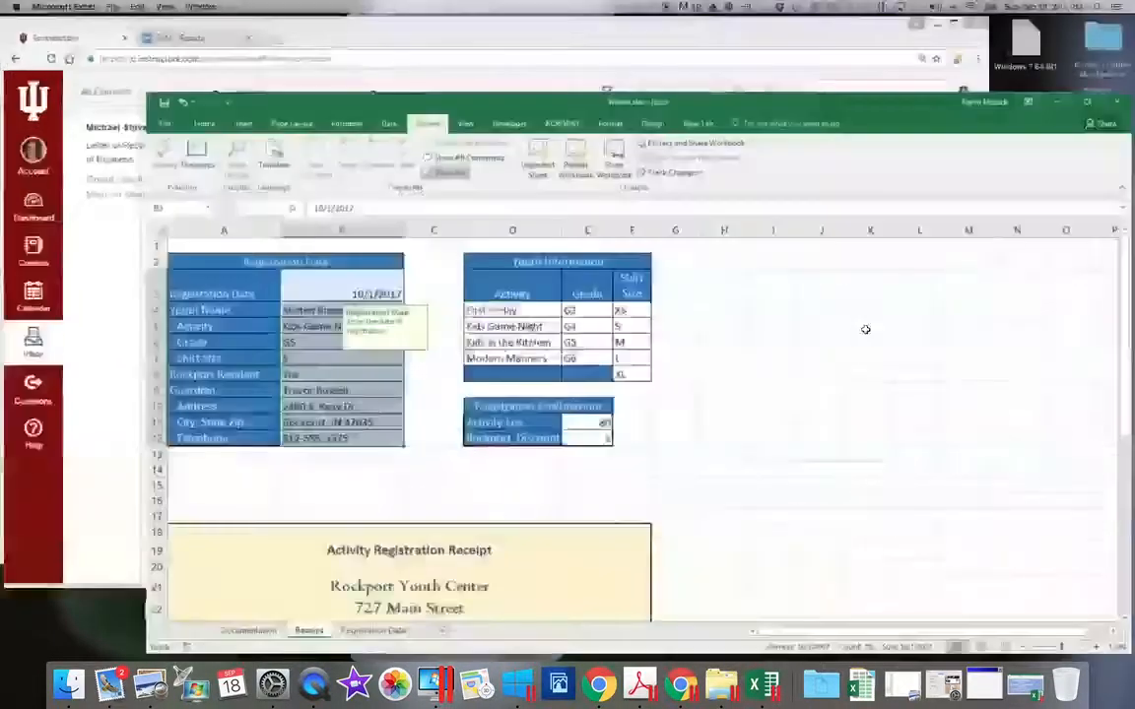
Step: Test the protection by trying to delete the First Friday entry in locked cell D4, and dismiss the alert
click(404, 244)
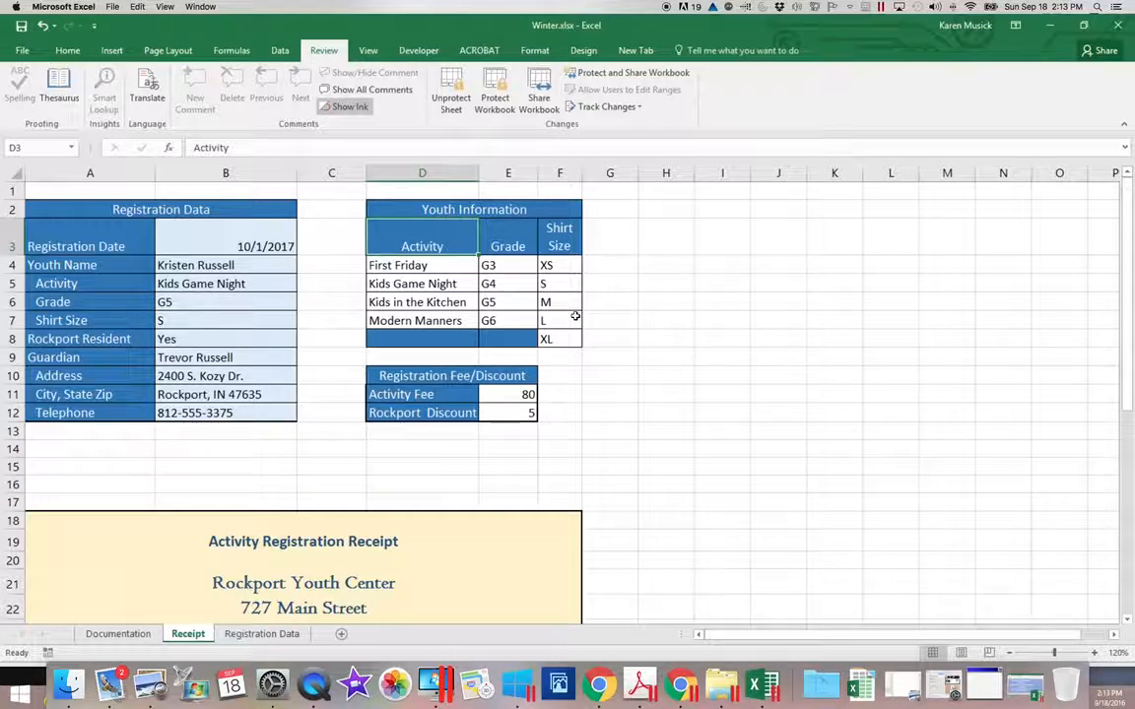
key(Down)
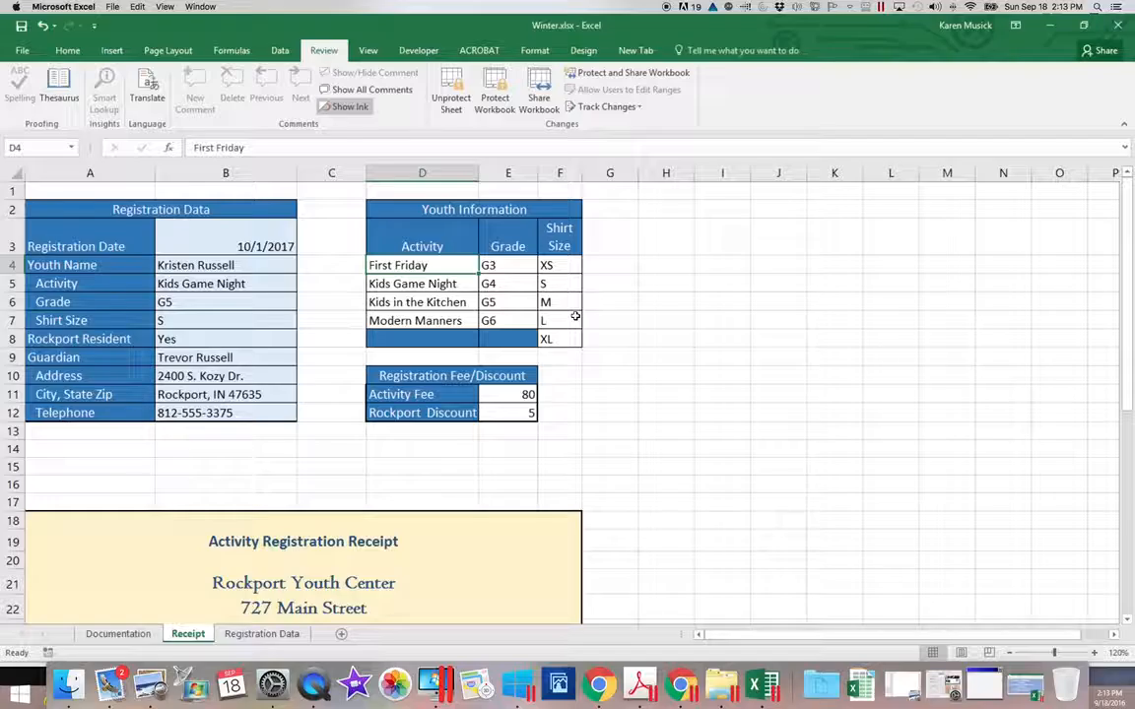
key(Delete)
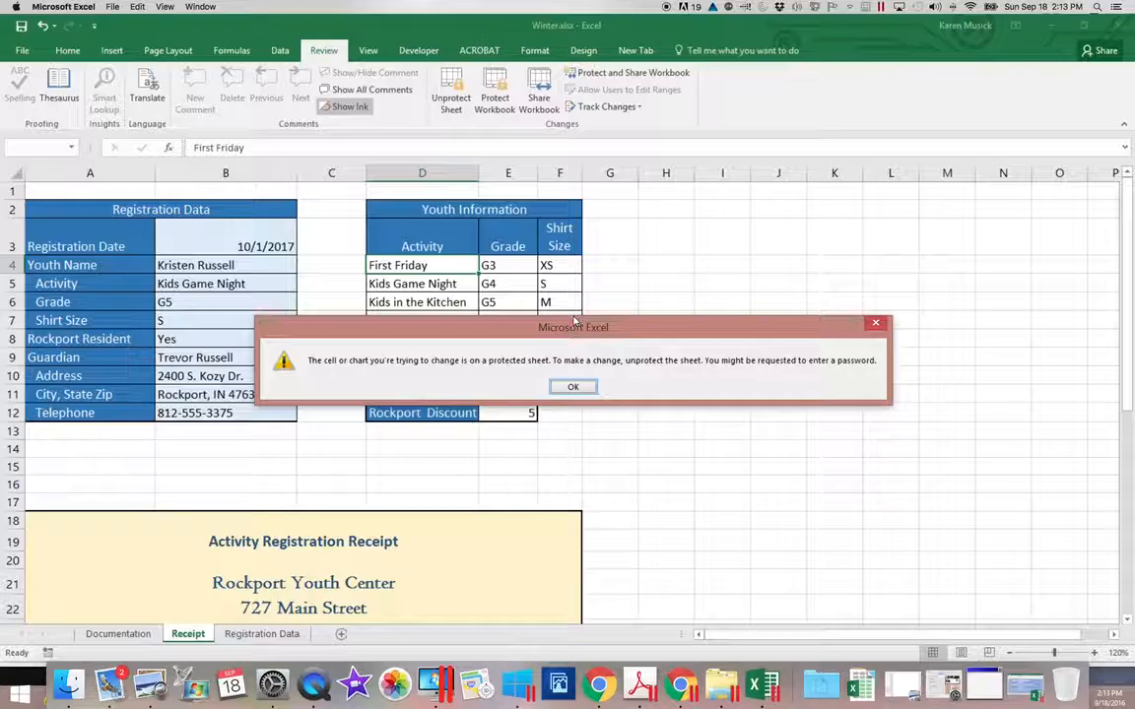
click(559, 387)
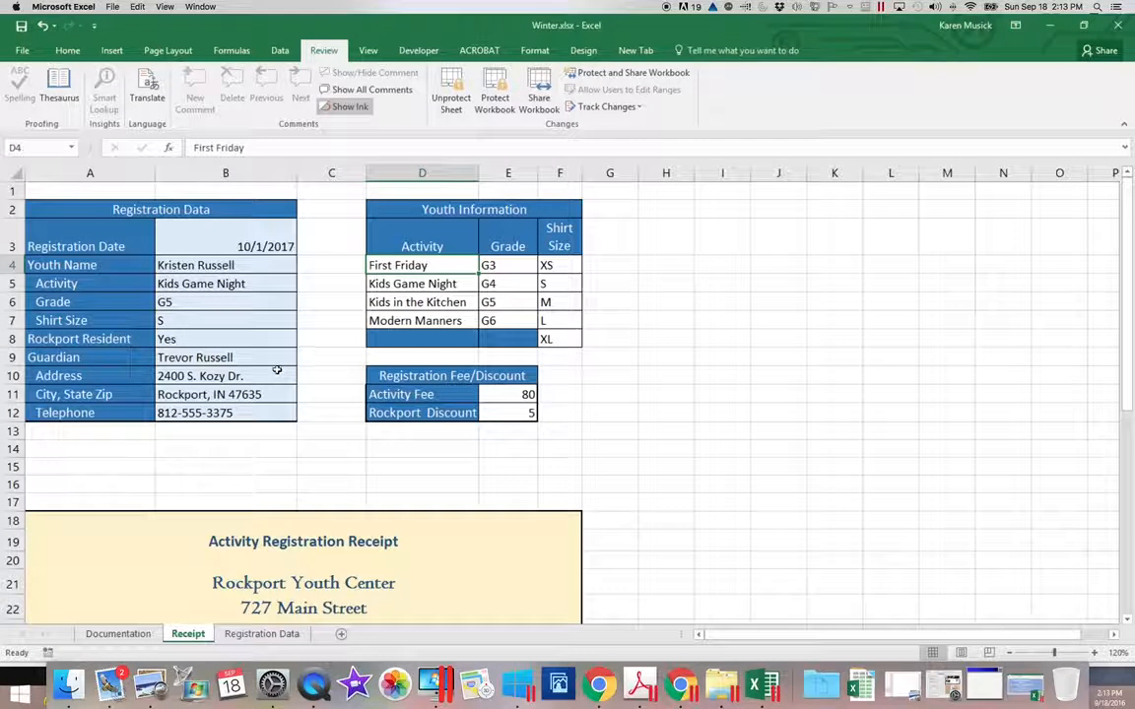
Step: Test editing unlocked cell B12 by replacing the telephone number's area code, and undo the edit
click(187, 413)
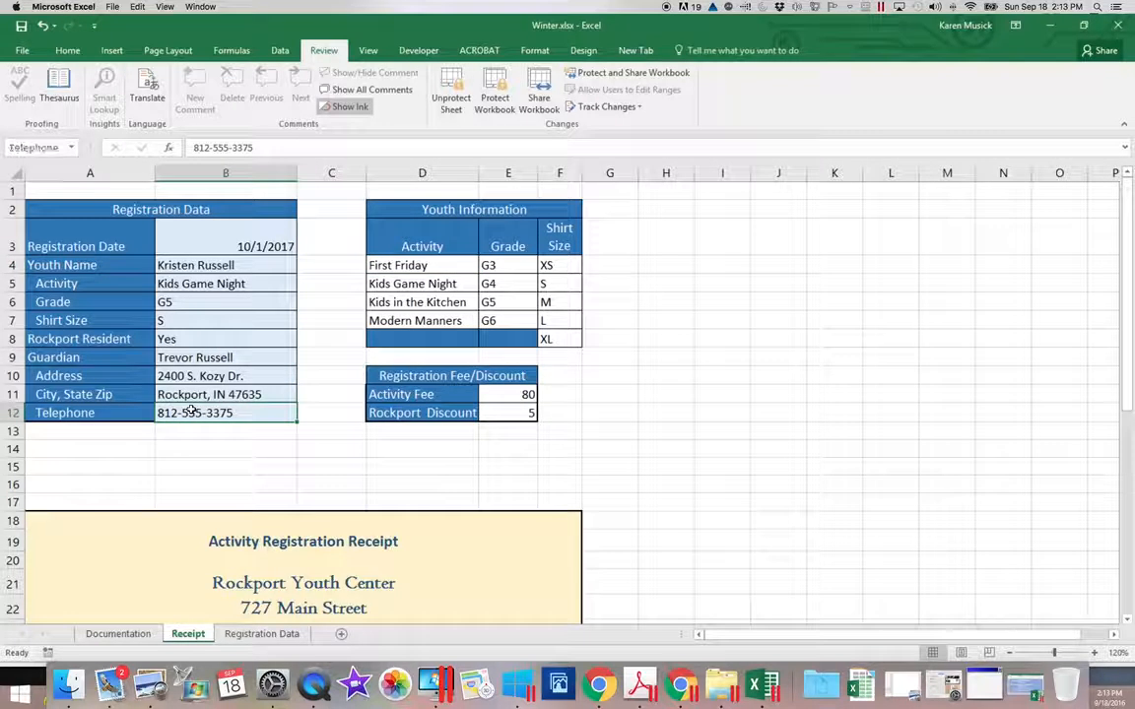
click(200, 148)
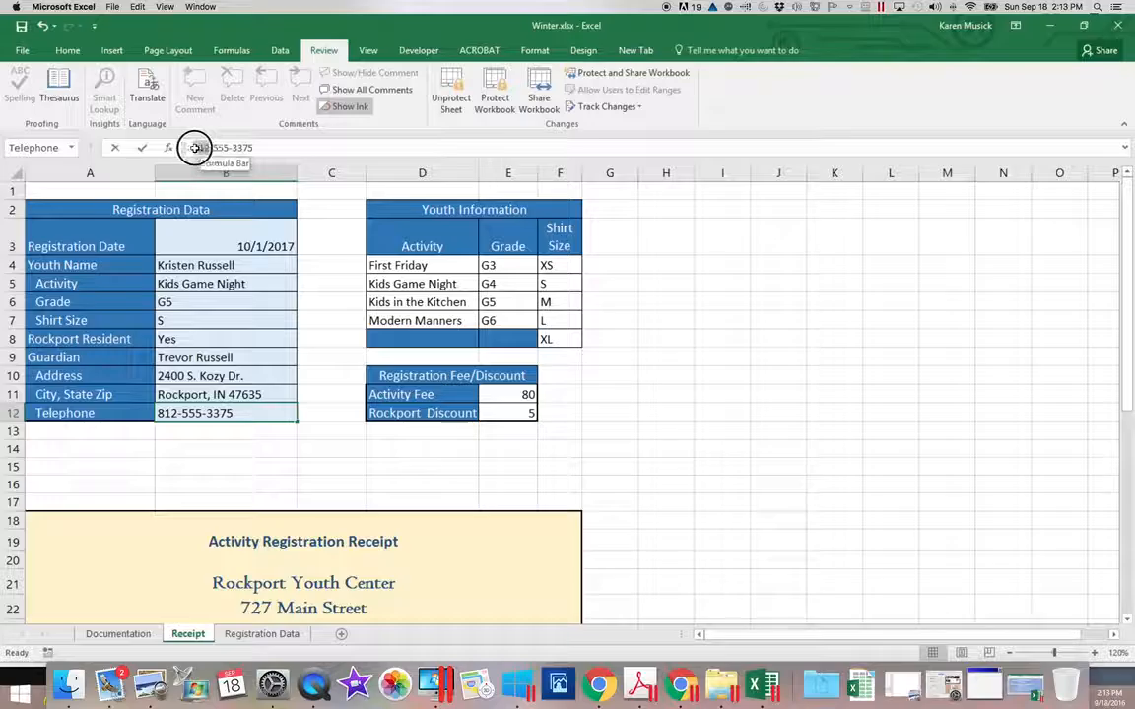
text(317)
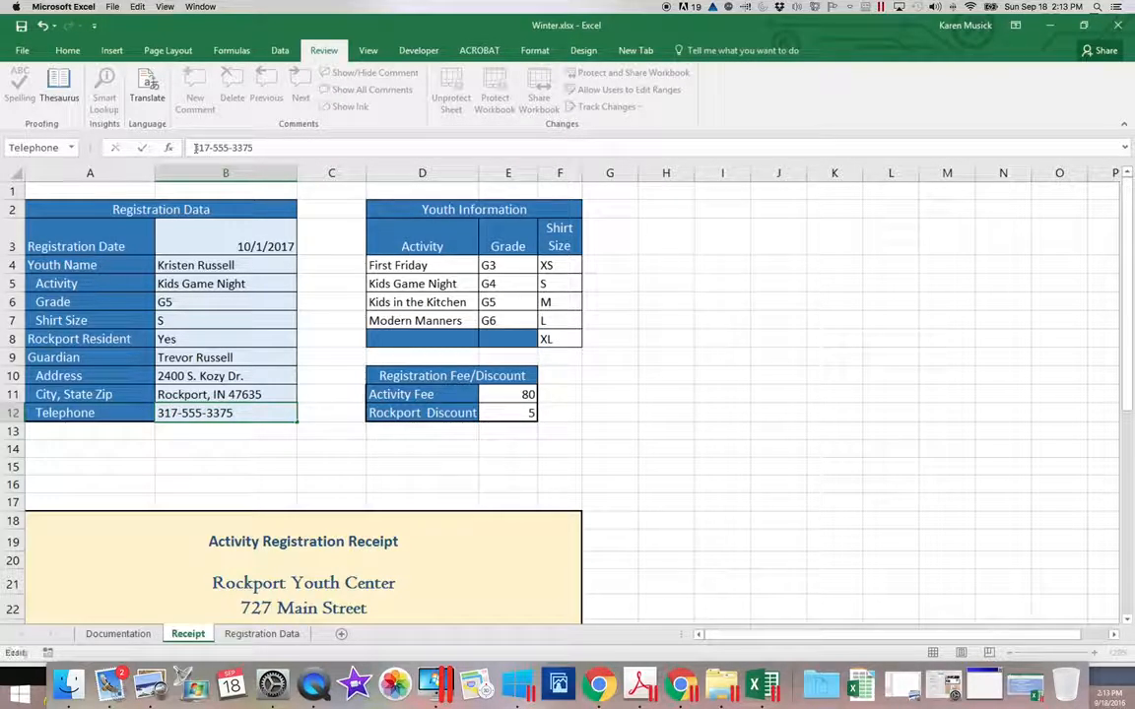
key(Return)
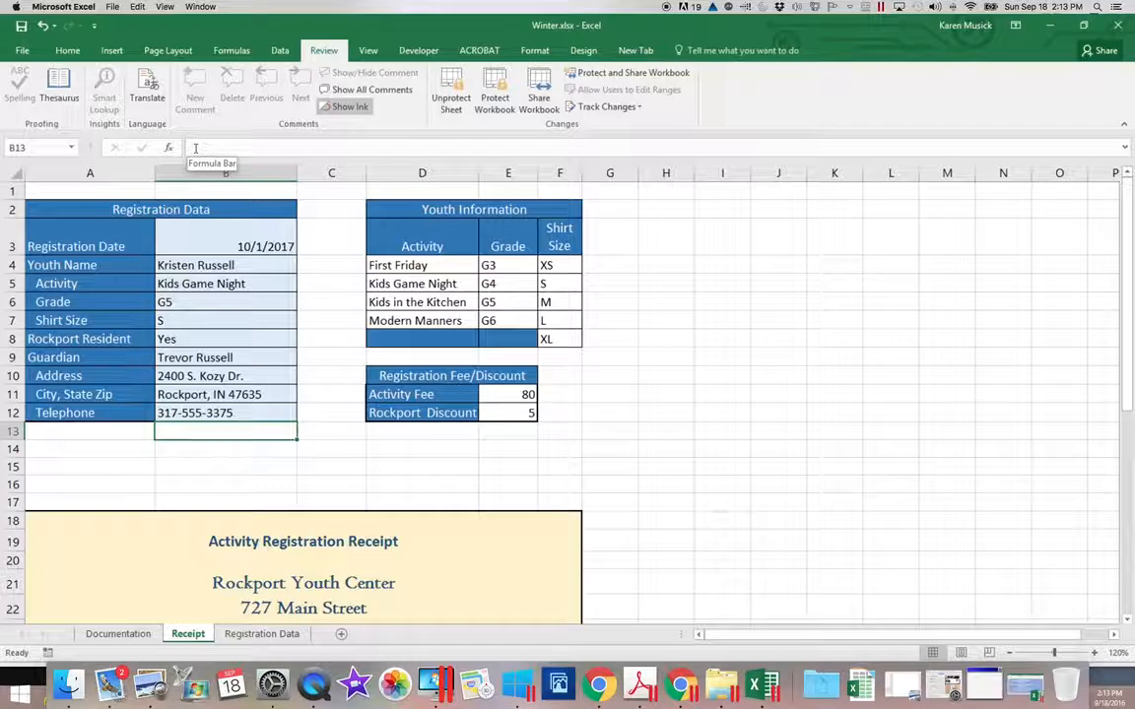
click(42, 26)
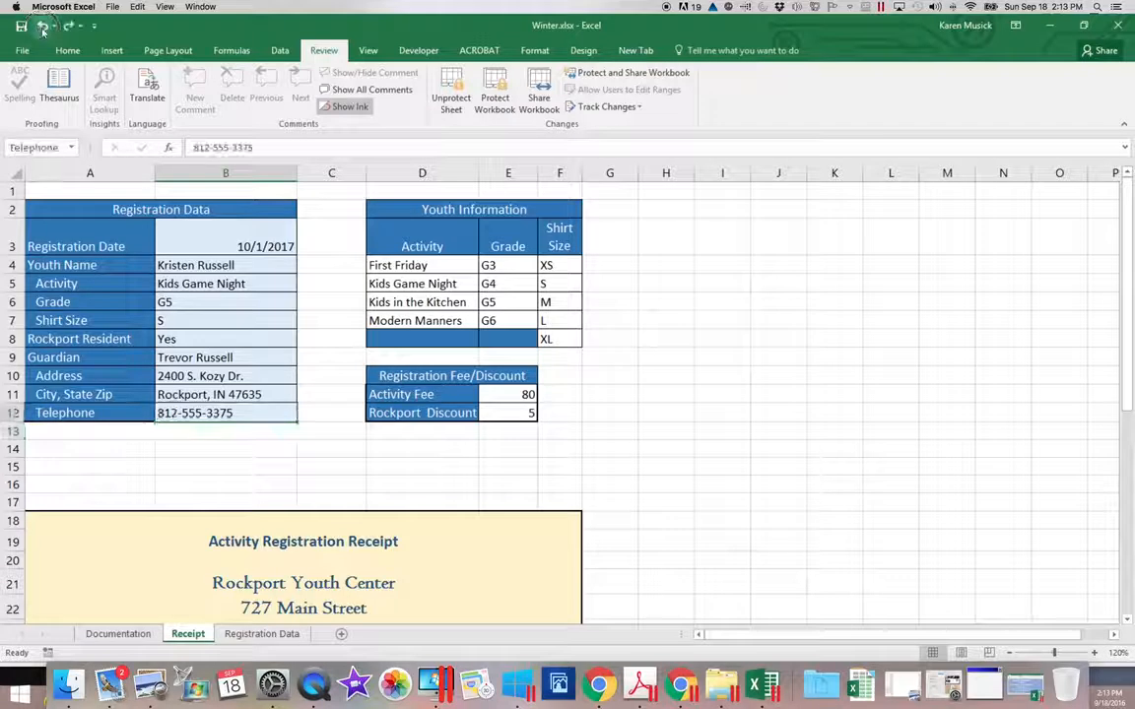
Step: Check that unlocked cells B3, B9 and B11 are selectable, and try to edit the locked Shirt Size label in A7
click(191, 237)
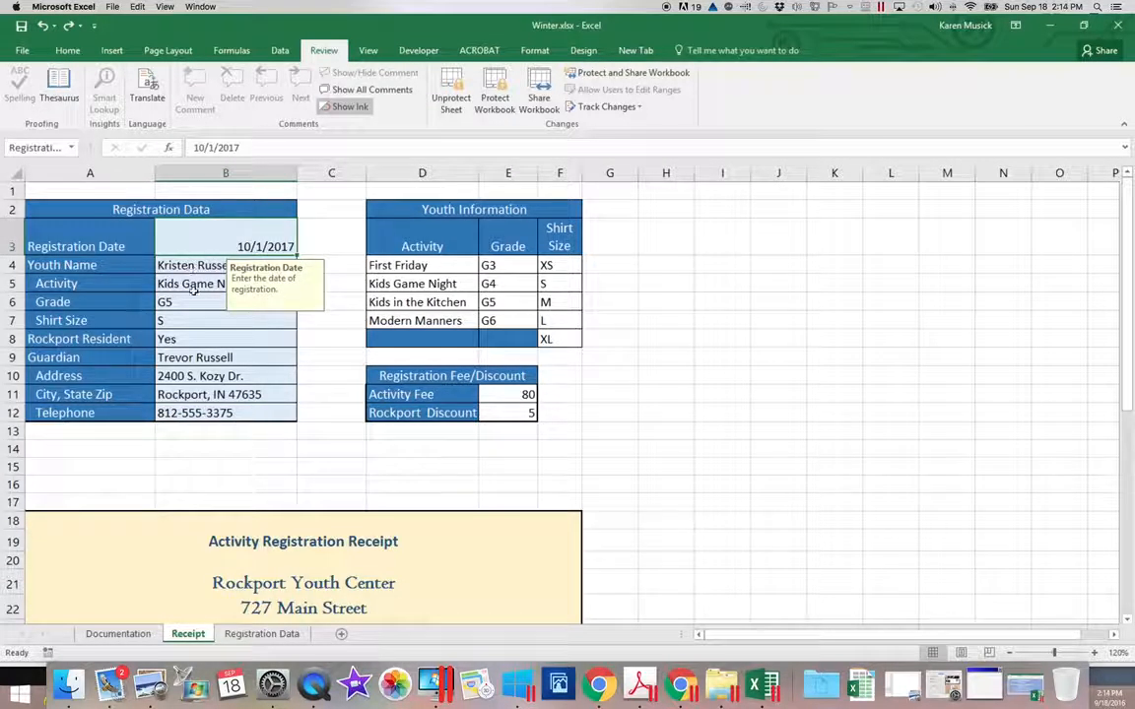
click(198, 358)
click(187, 392)
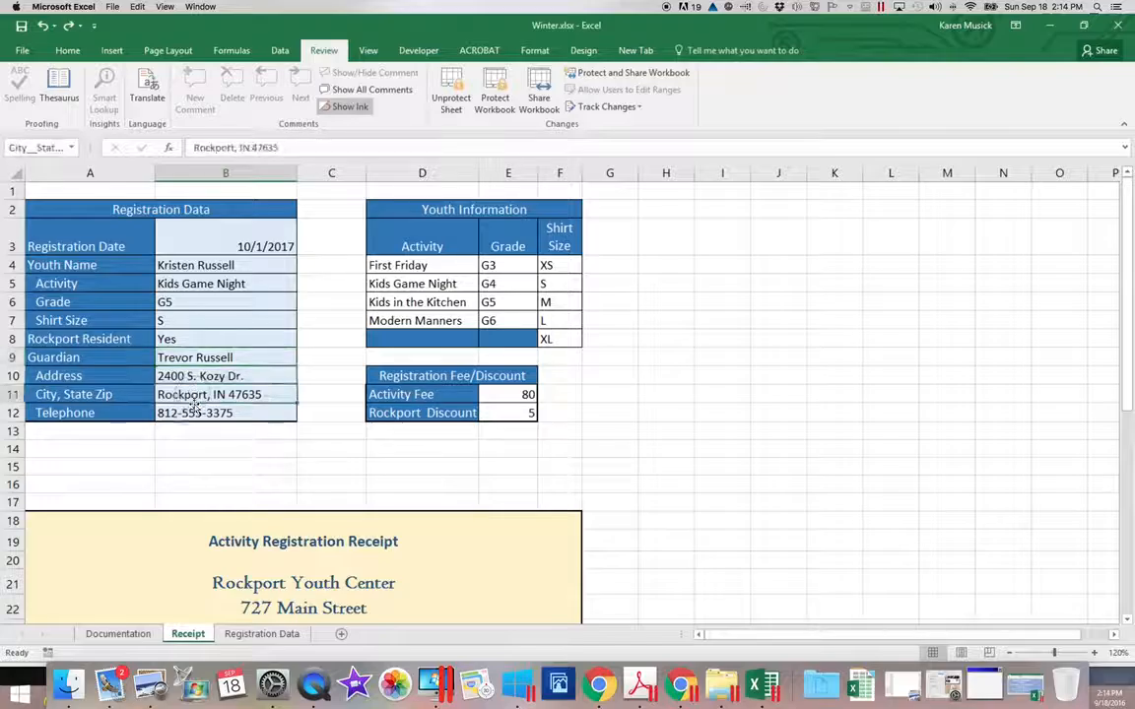
click(86, 321)
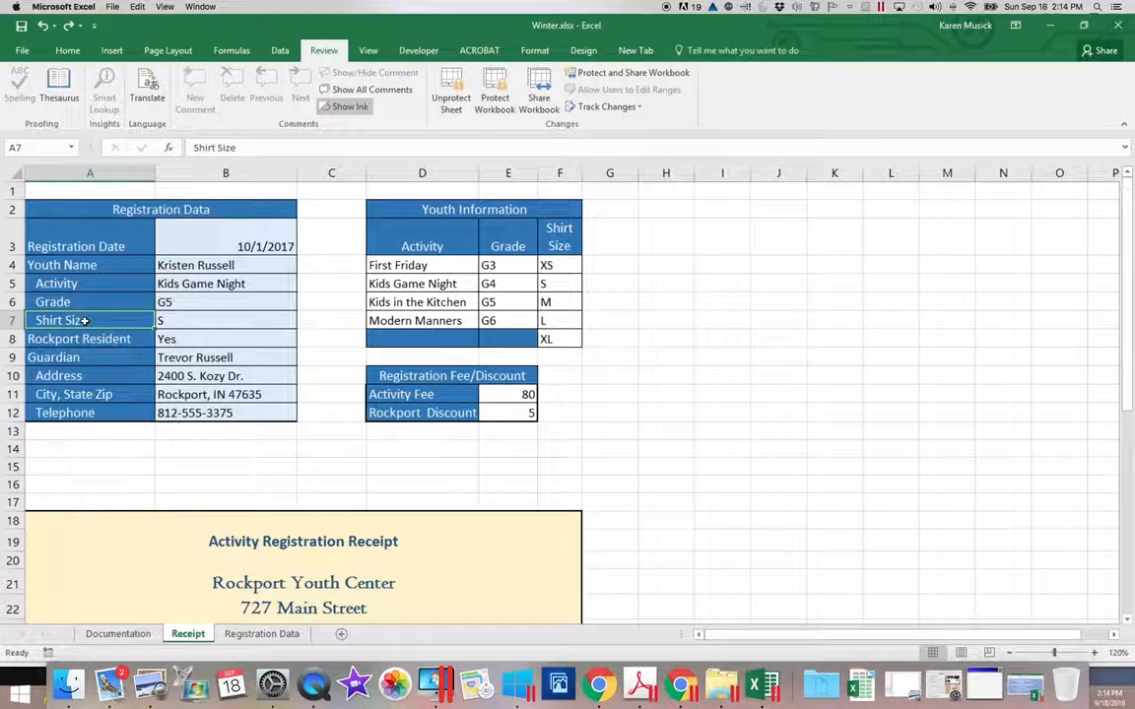
double_click(85, 321)
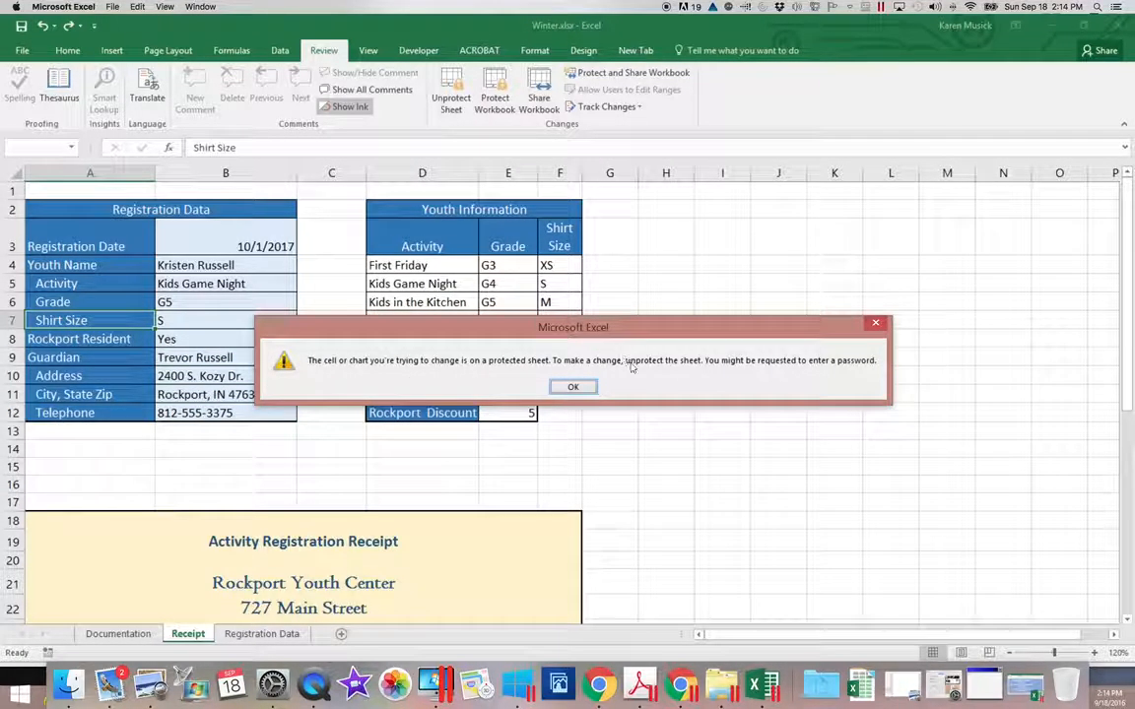
click(572, 386)
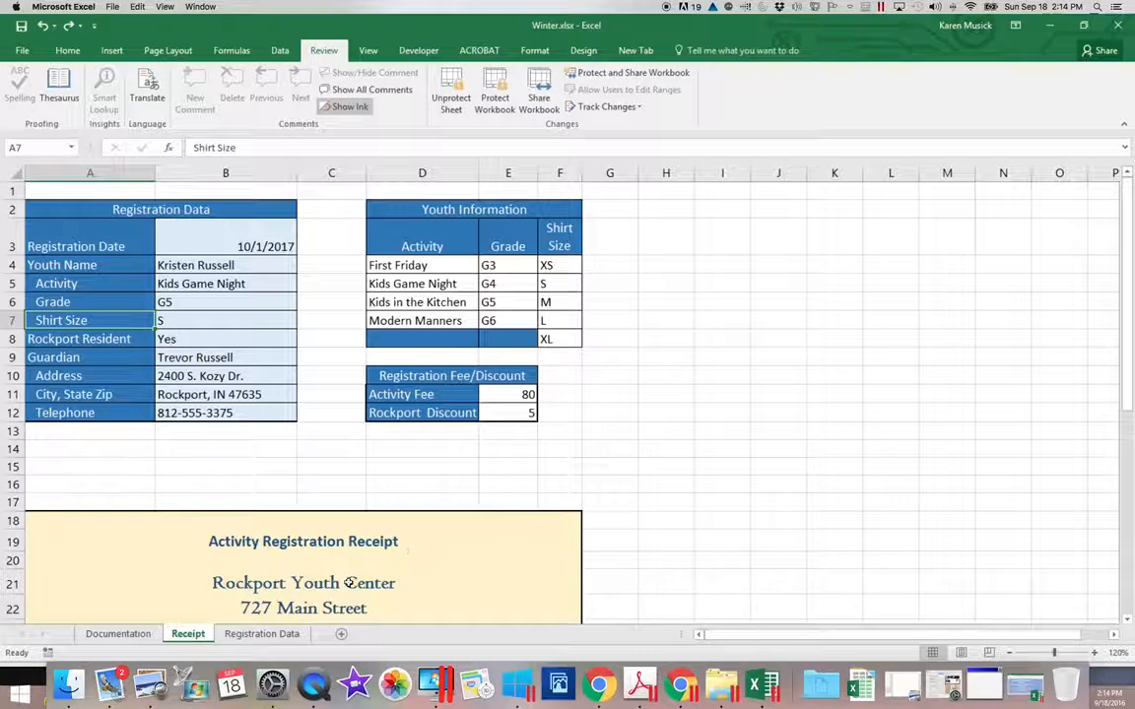
Step: Try to edit the locked Rockport Youth Center heading in row 21 of the receipt, and dismiss the alert
click(493, 581)
double_click(493, 582)
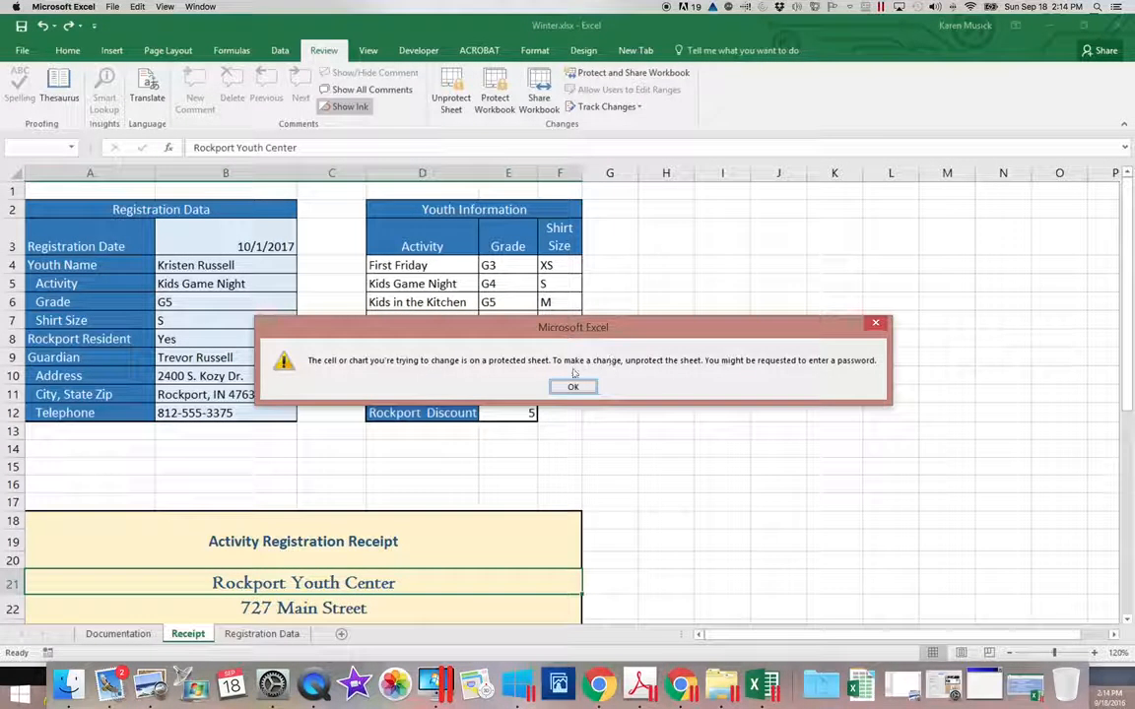
click(572, 386)
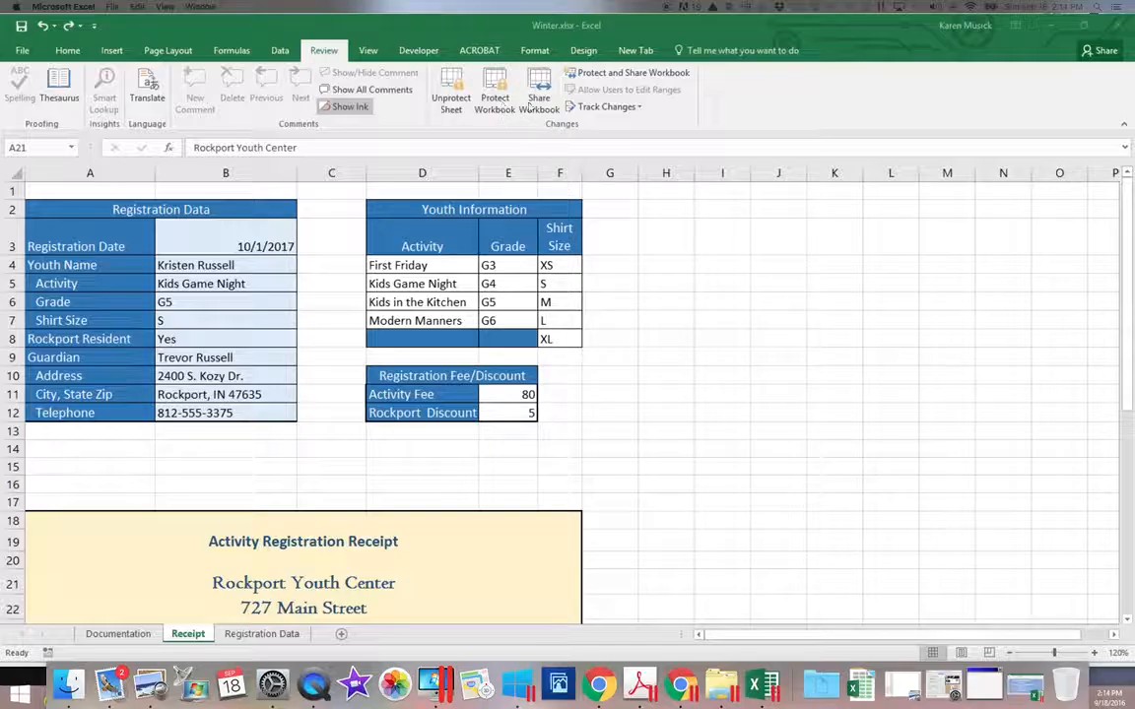
Step: Protect the workbook's structure, leaving the optional password blank
click(493, 102)
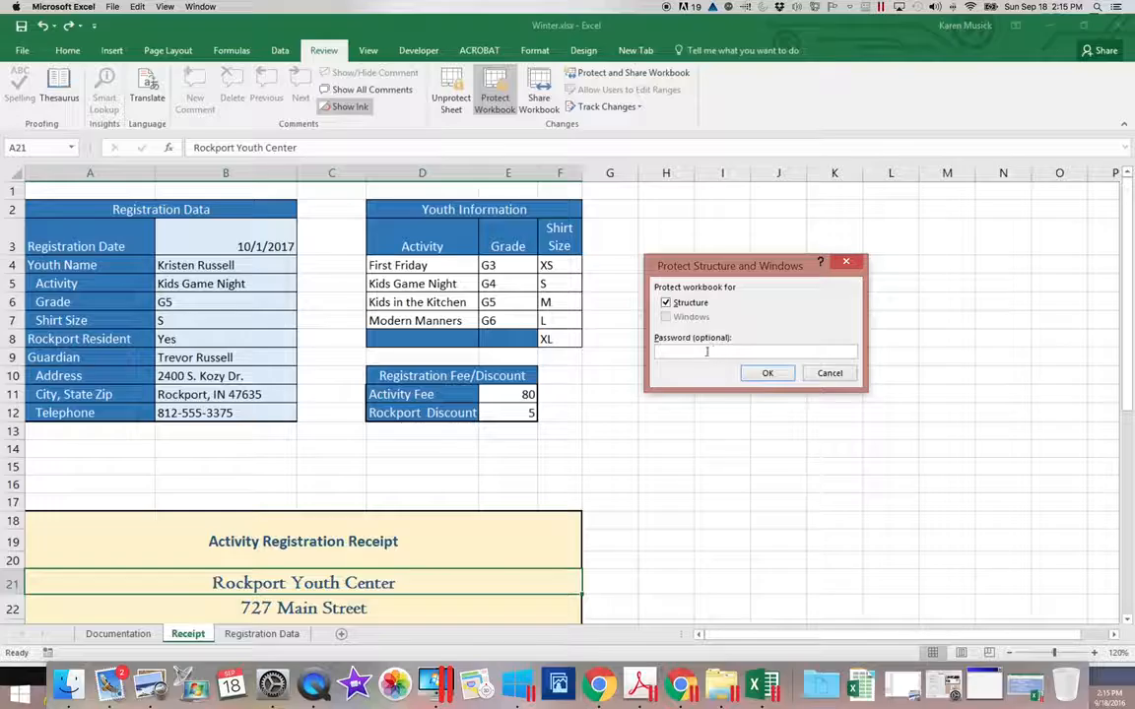
click(773, 377)
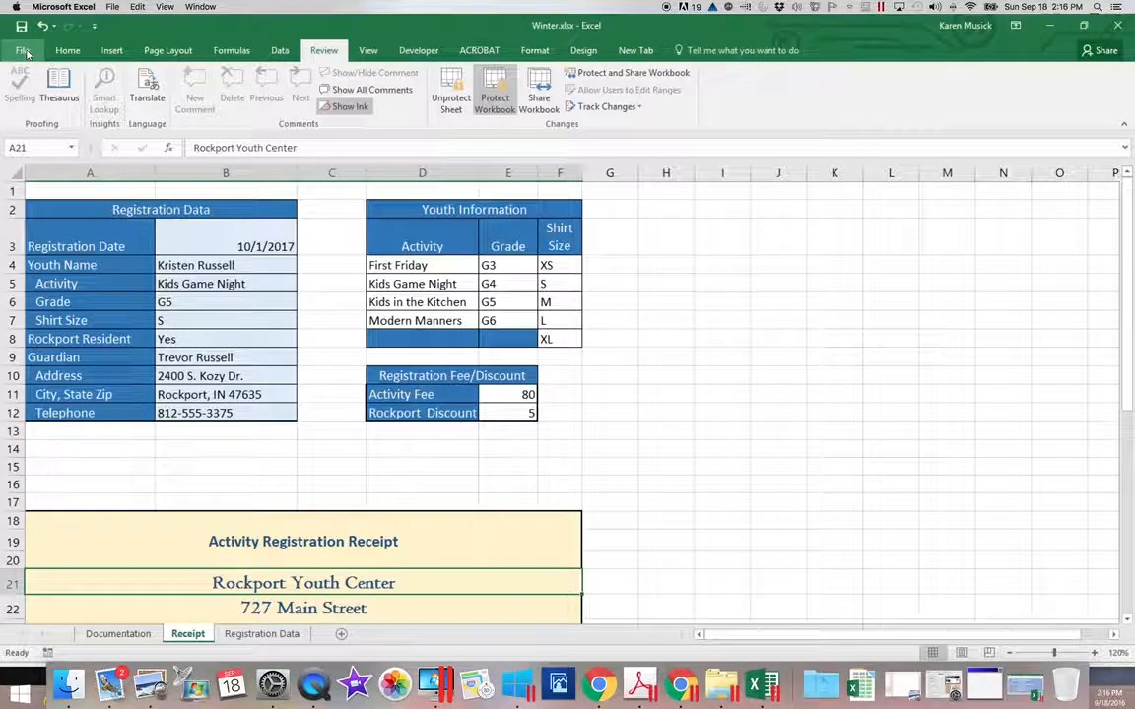
Step: Encrypt Winter.xlsx with a password for opening the workbook, entering and re-entering the encryption password
click(24, 51)
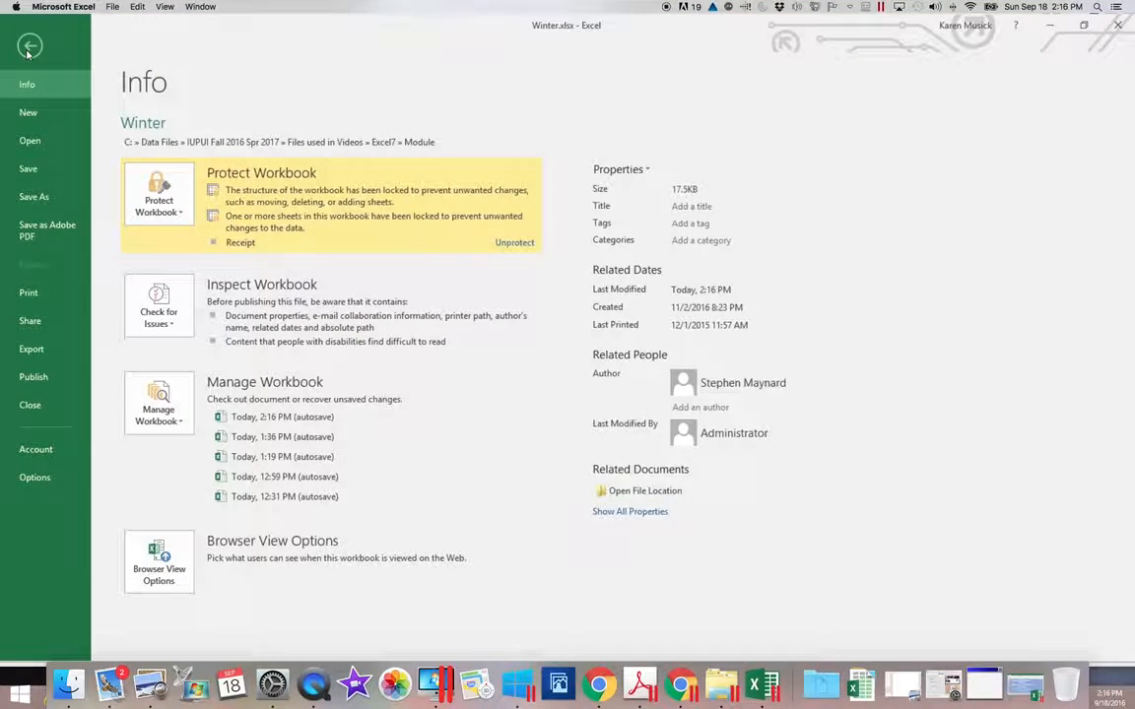
click(180, 215)
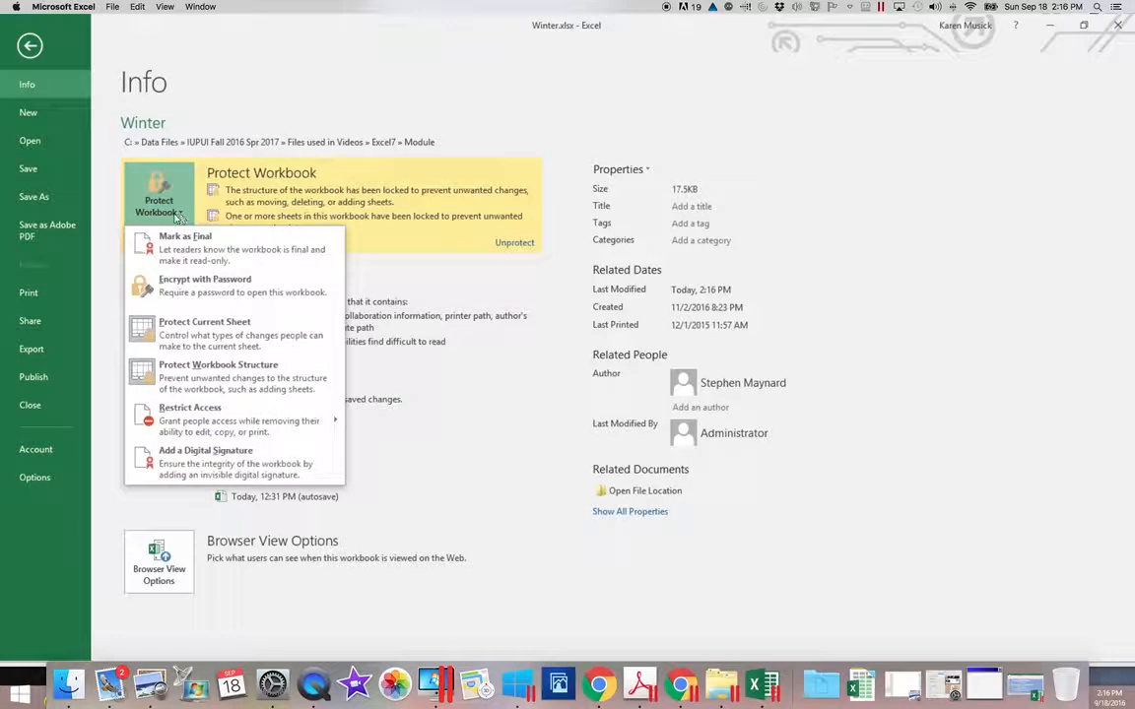
click(184, 301)
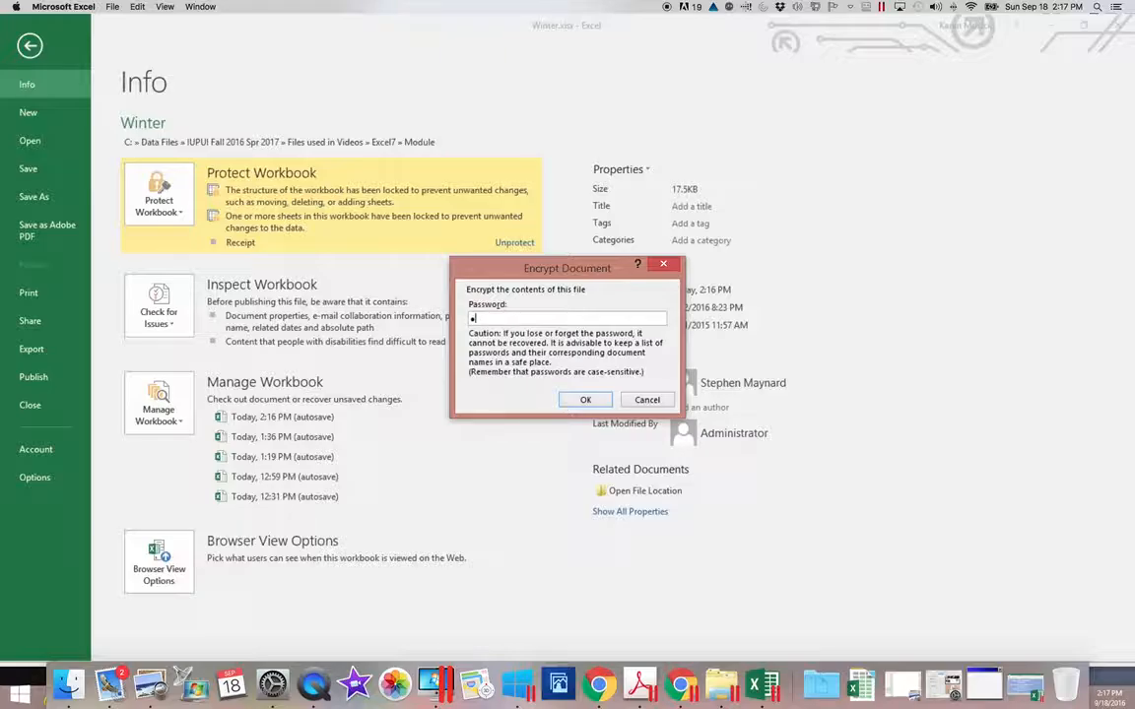
text(••••)
click(585, 400)
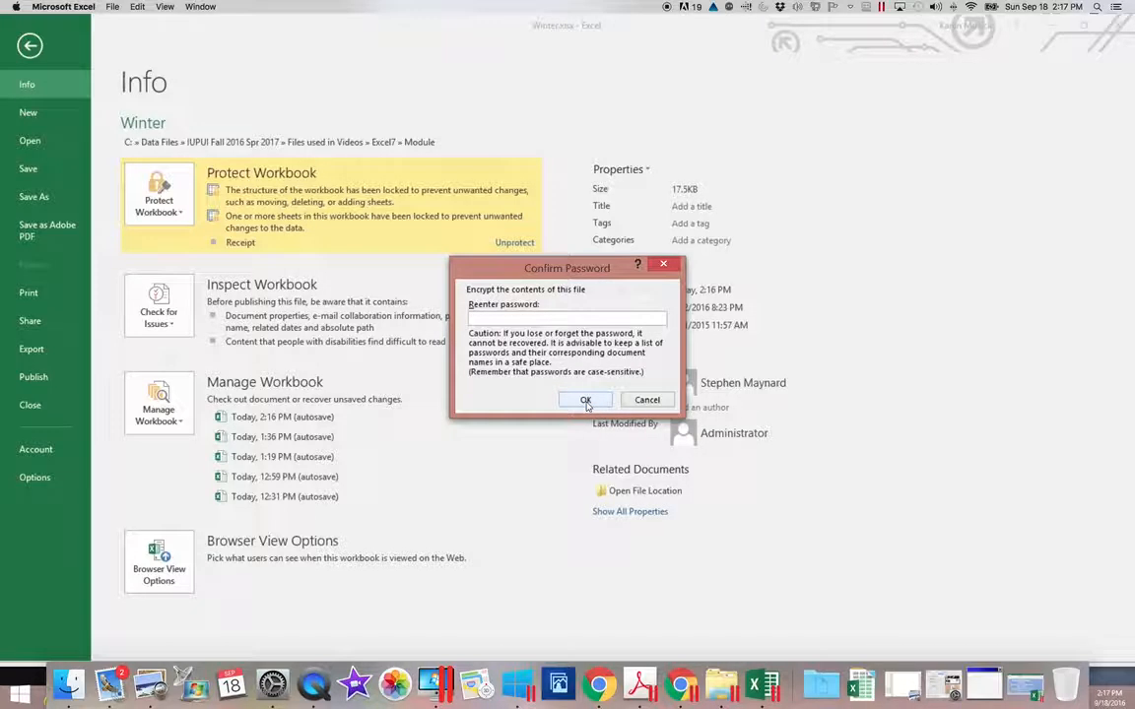
text(••••••••)
click(585, 399)
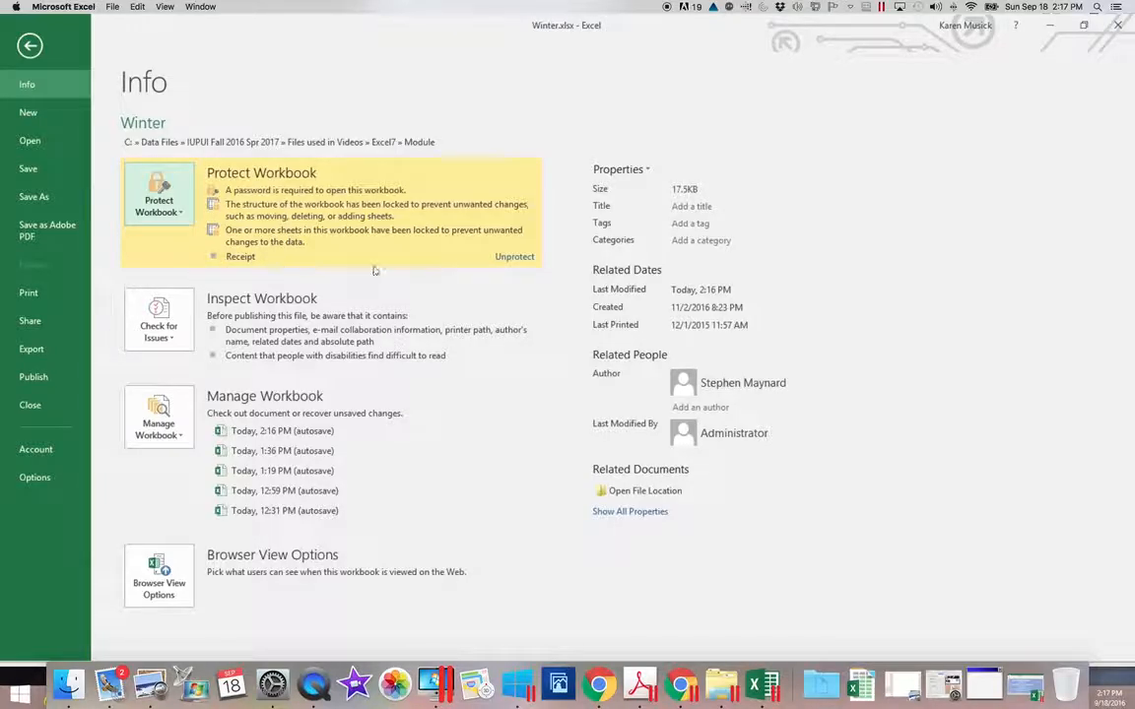
Step: Close Winter.xlsx with its changes saved, and minimize the browser window to reach the Module folder
click(1120, 26)
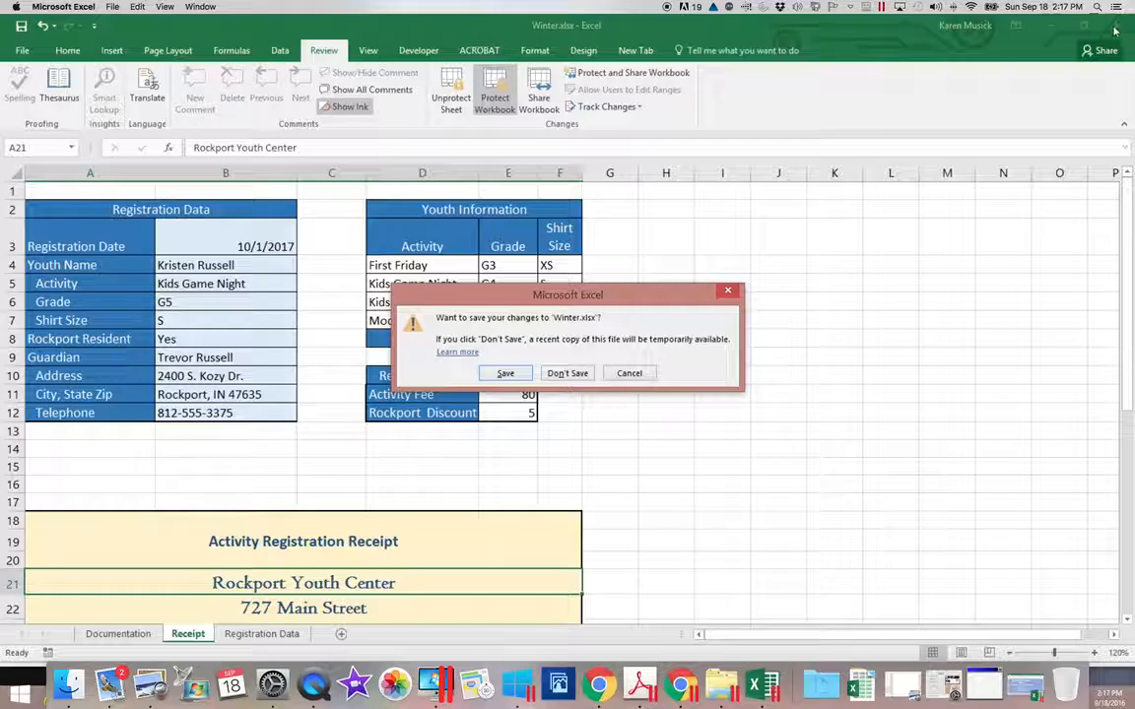
click(515, 373)
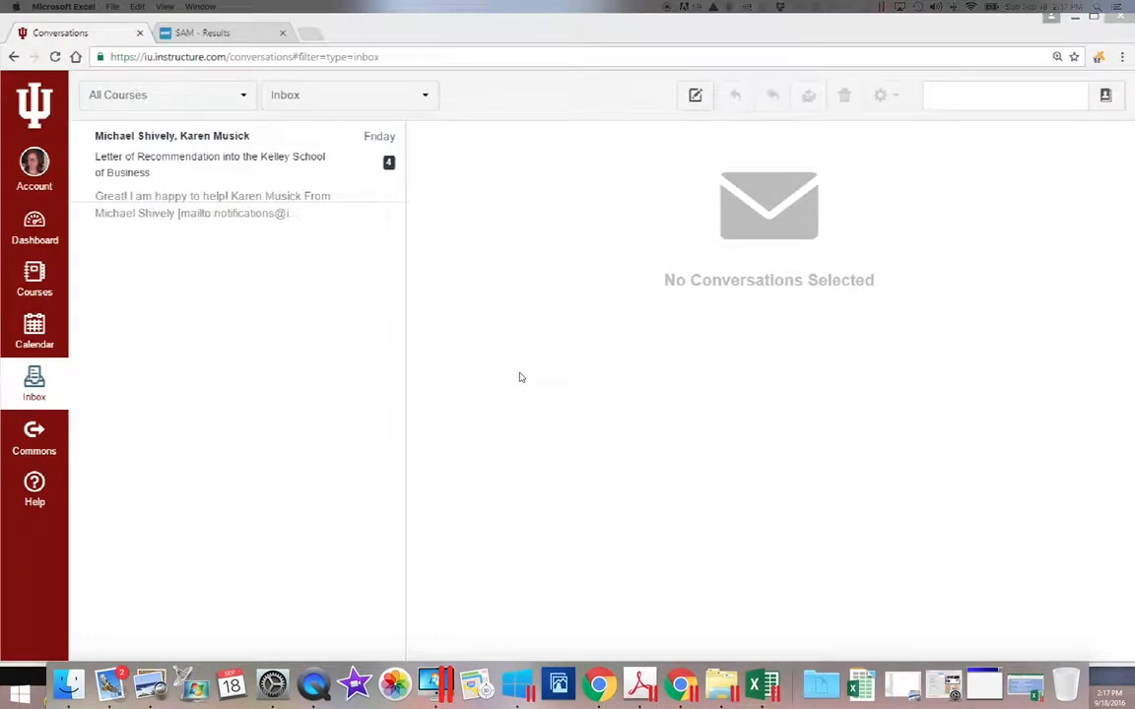
click(1075, 16)
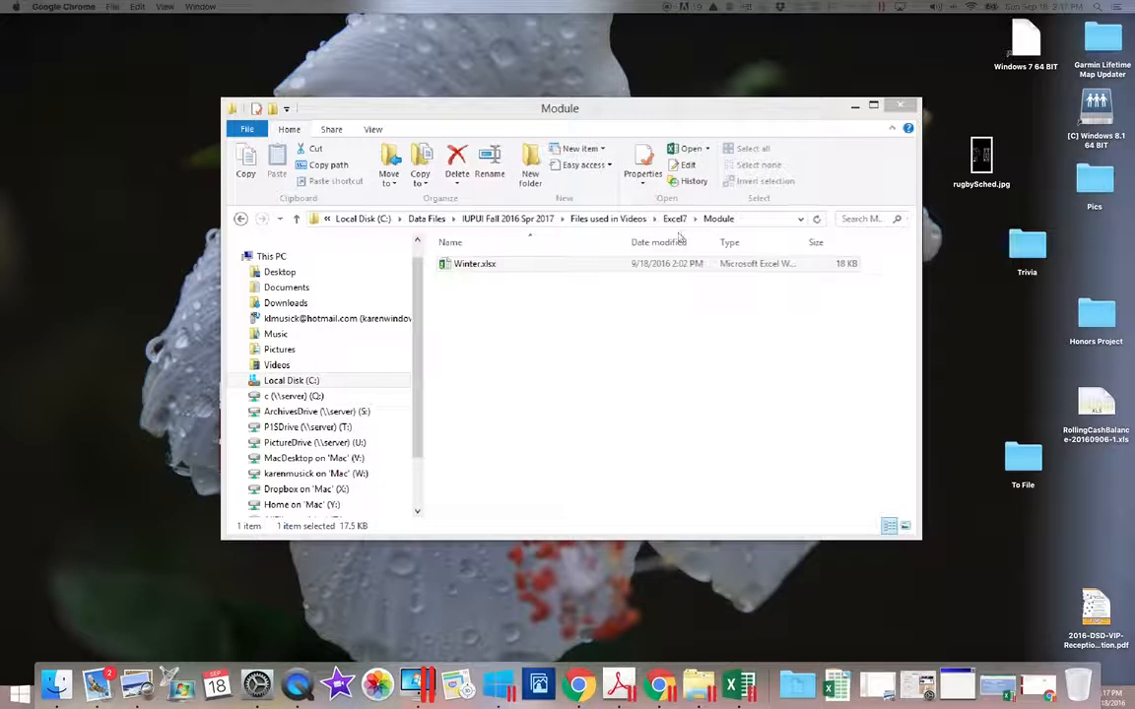
Step: Open Winter.xlsx from the Module folder, test the encryption with an incorrect file password, and dismiss the alert
double_click(467, 267)
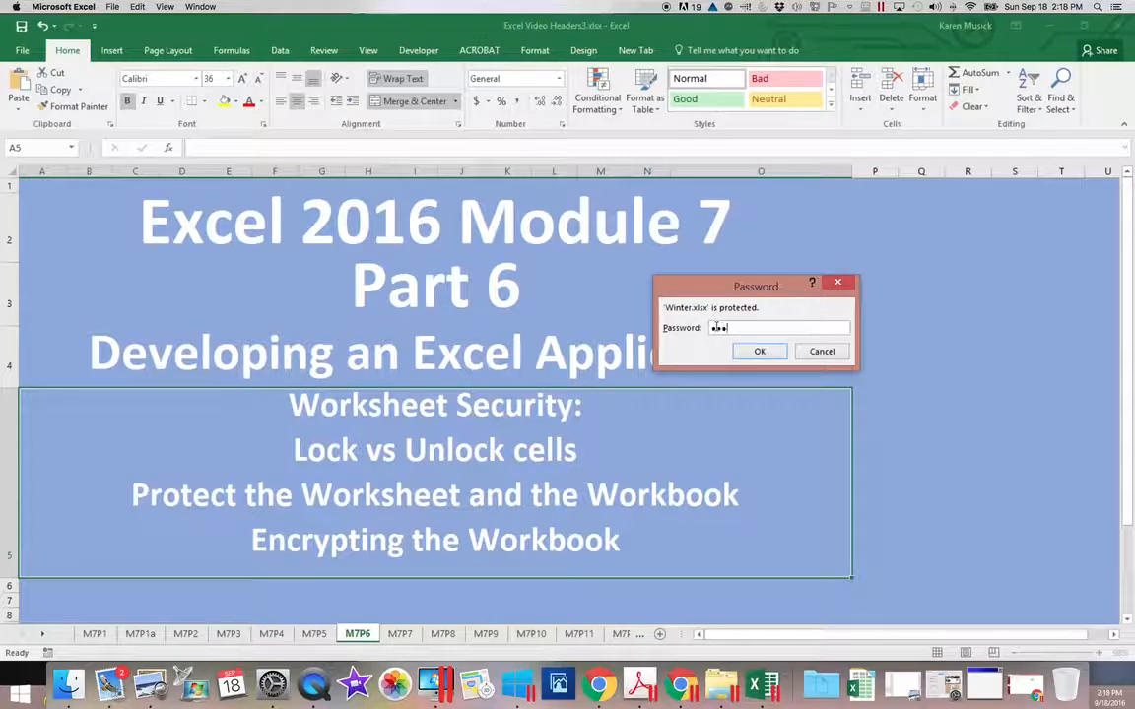
key(Return)
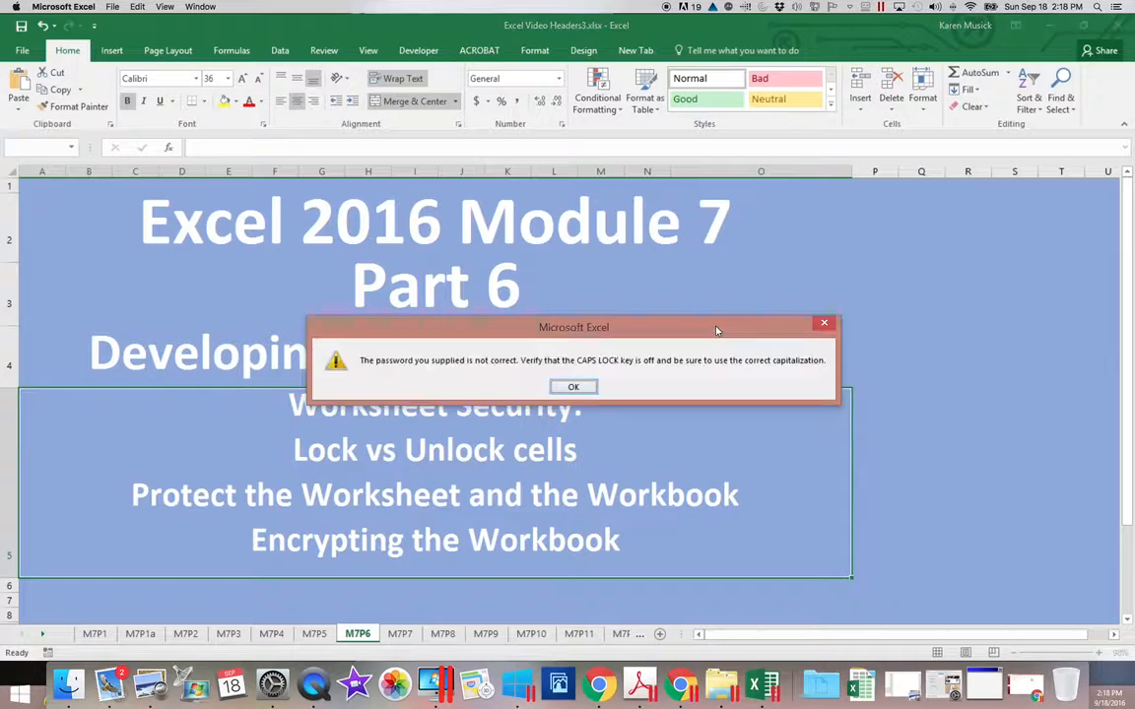
key(Return)
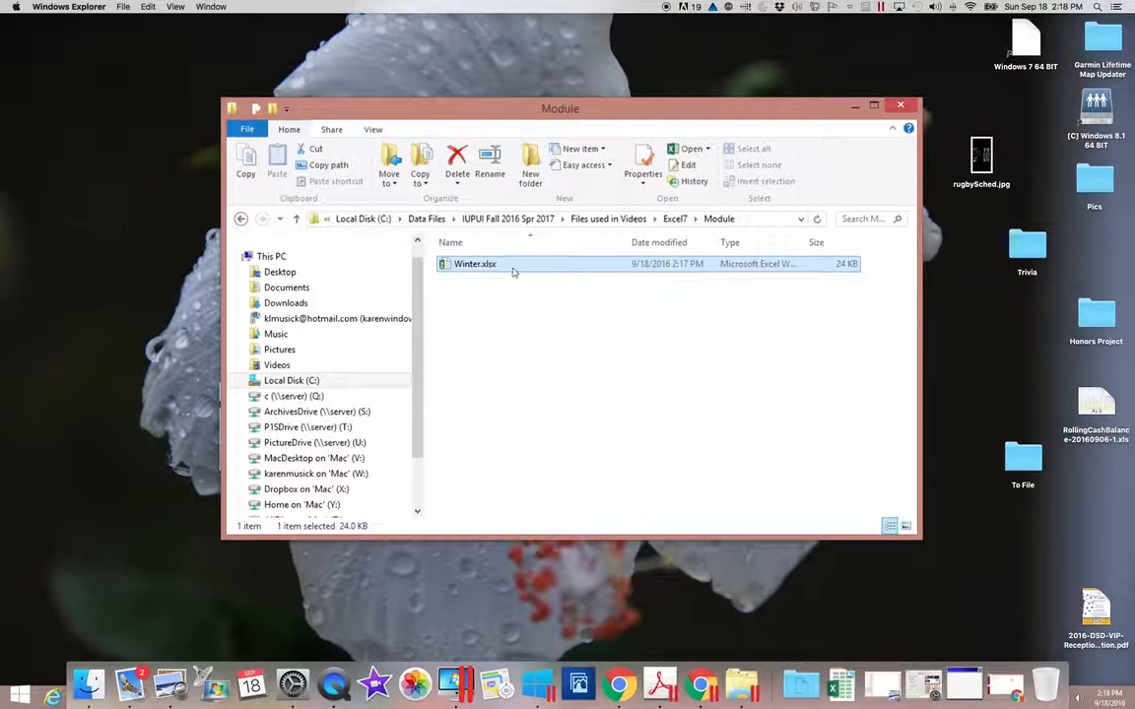
Step: Reopen Winter.xlsx from the Module folder with the correct file password, and close the workbook again
double_click(477, 265)
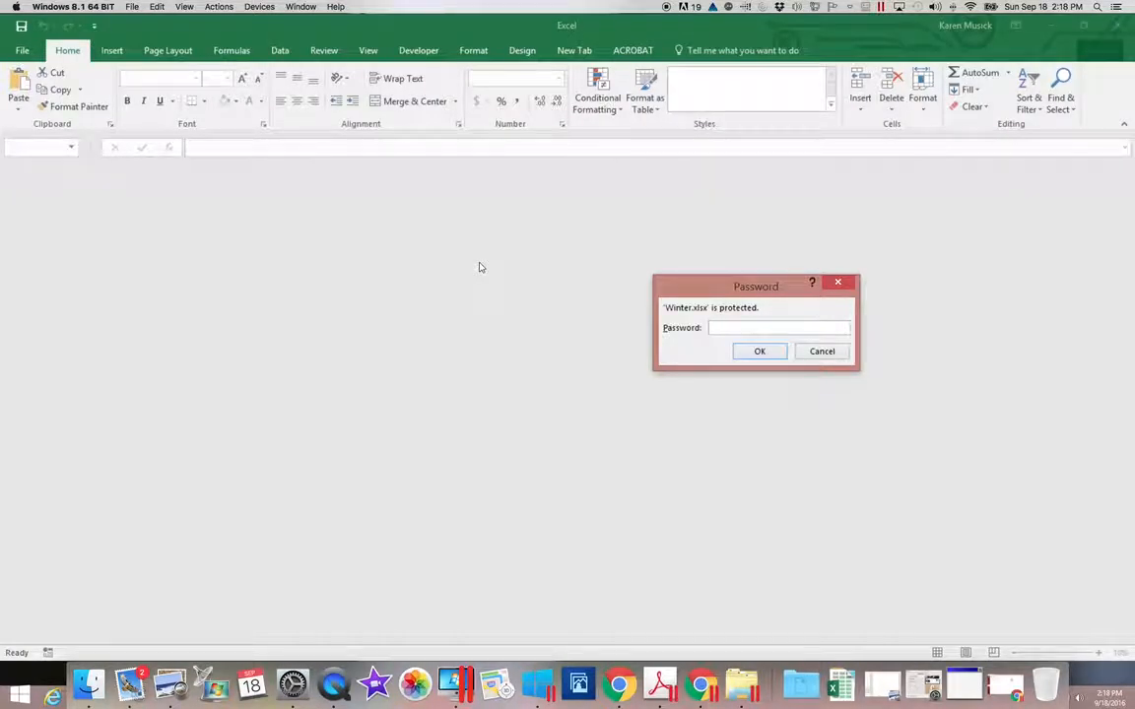
text(••••)
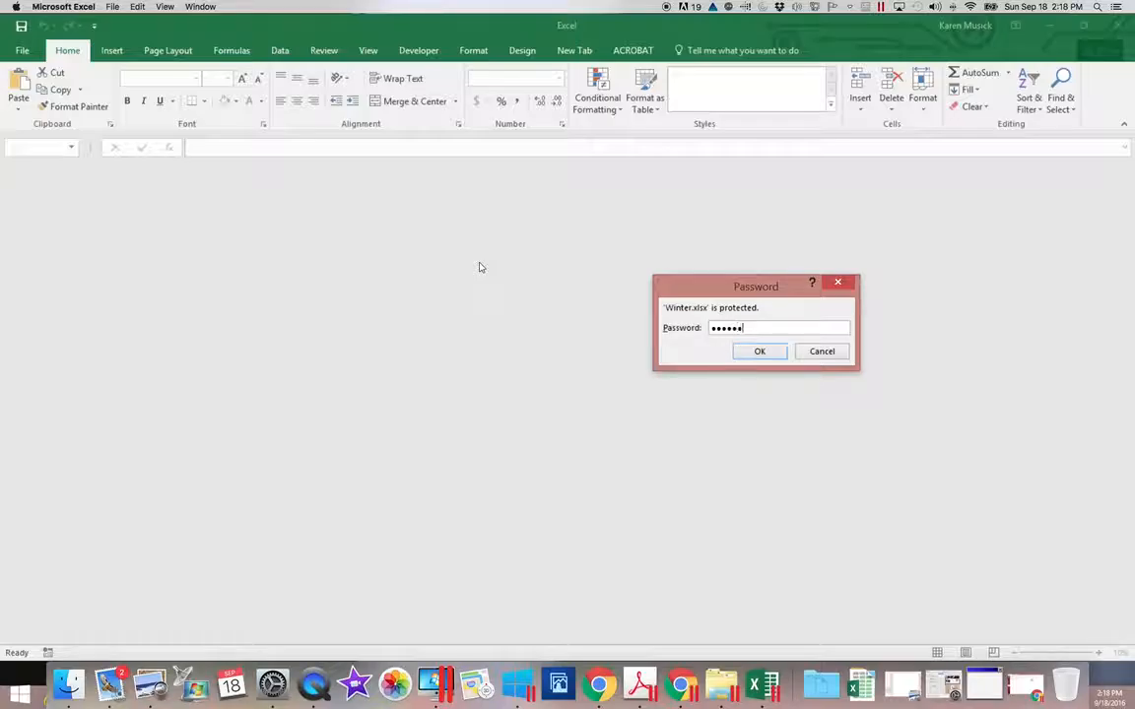
key(Return)
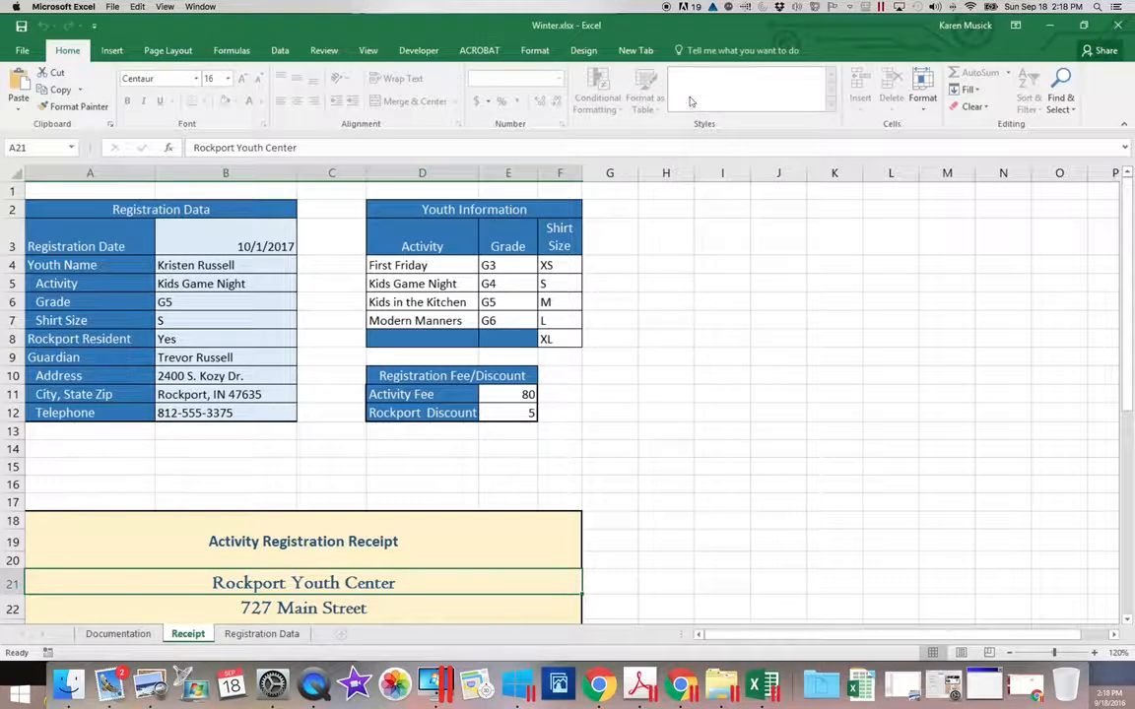
click(1118, 25)
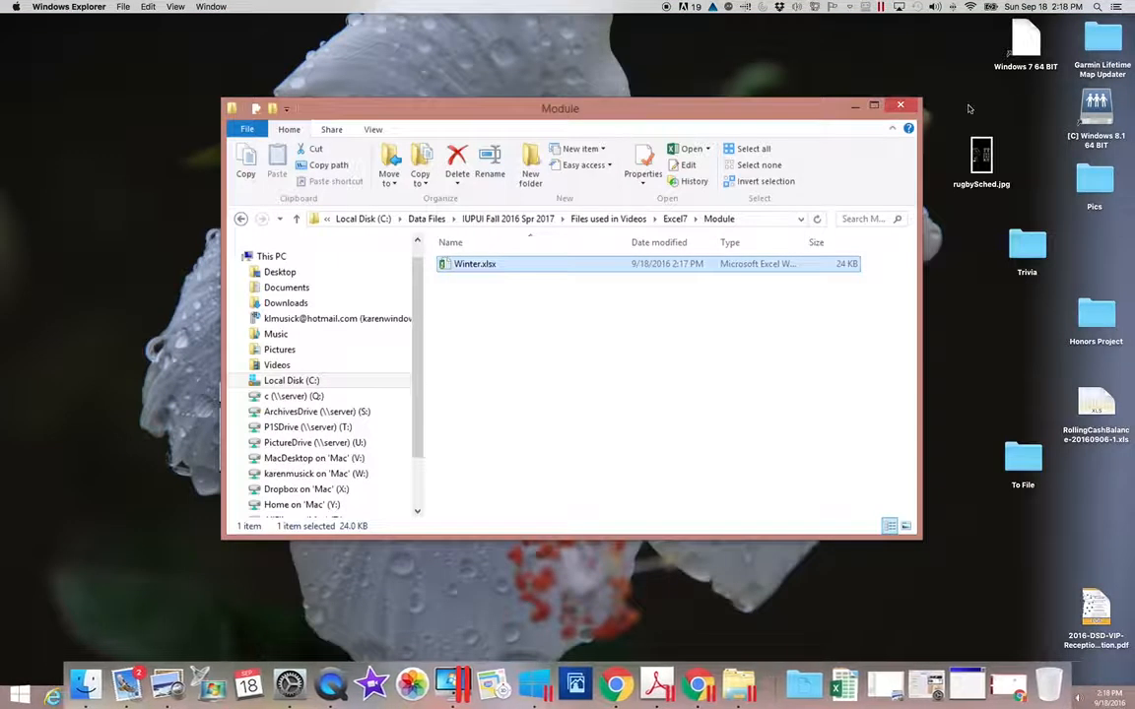
Step: Maximize the Module folder window and turn on the file preview pane
click(874, 104)
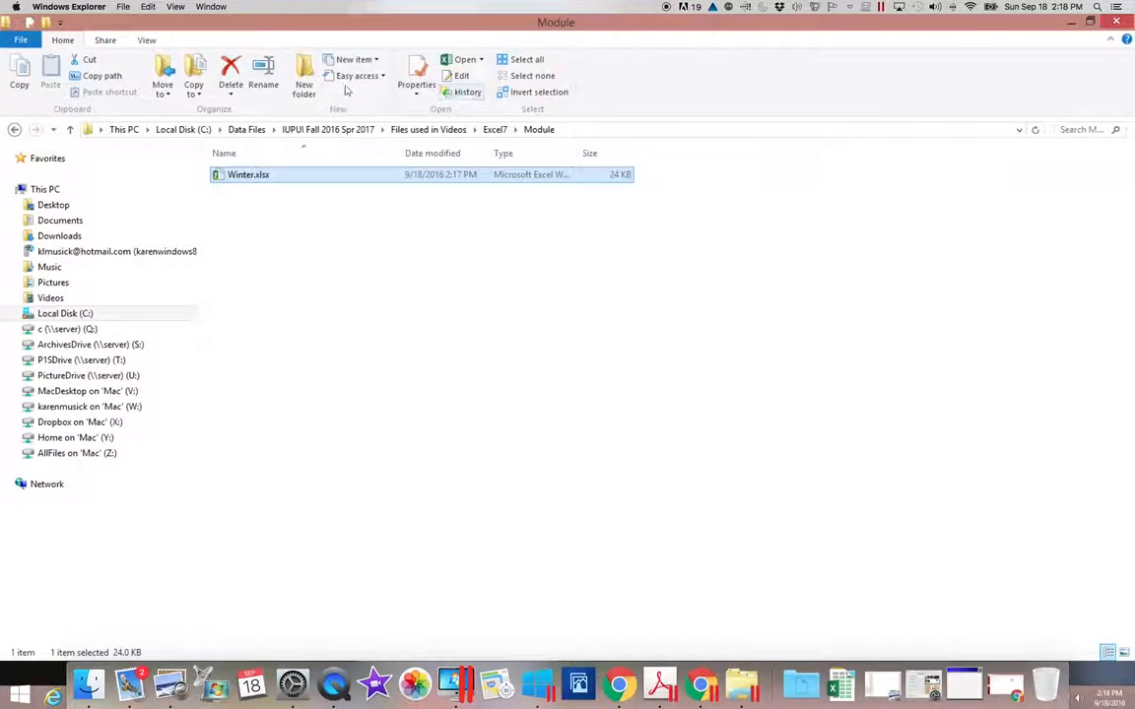
click(146, 40)
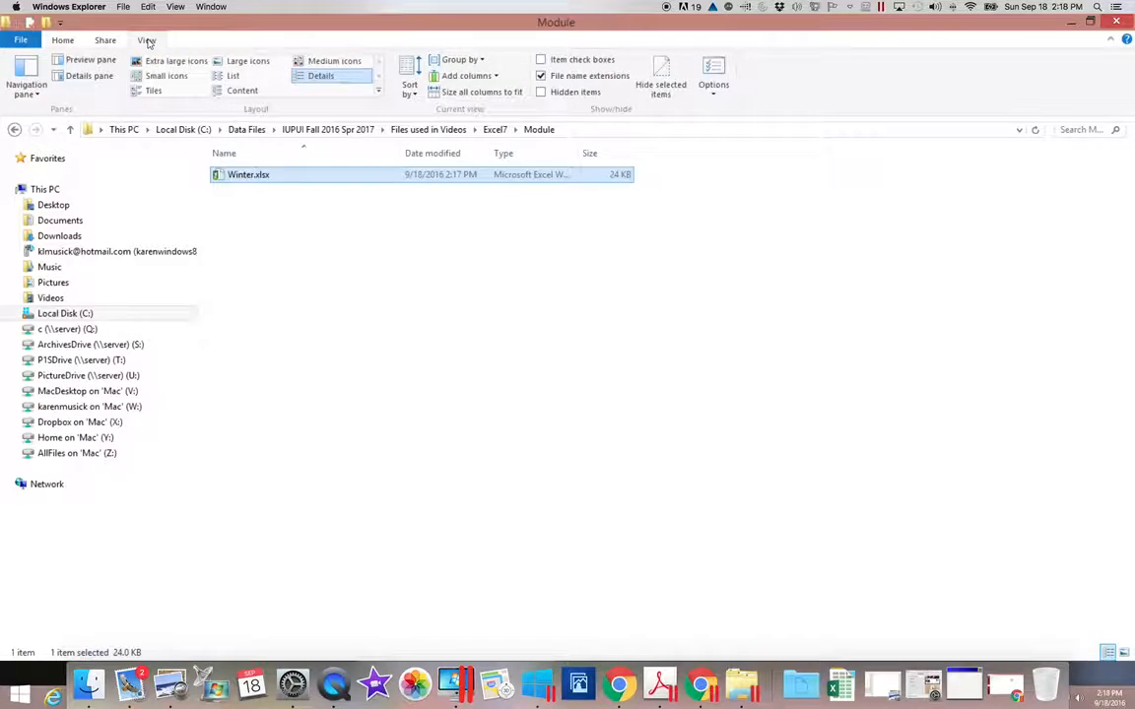
click(89, 61)
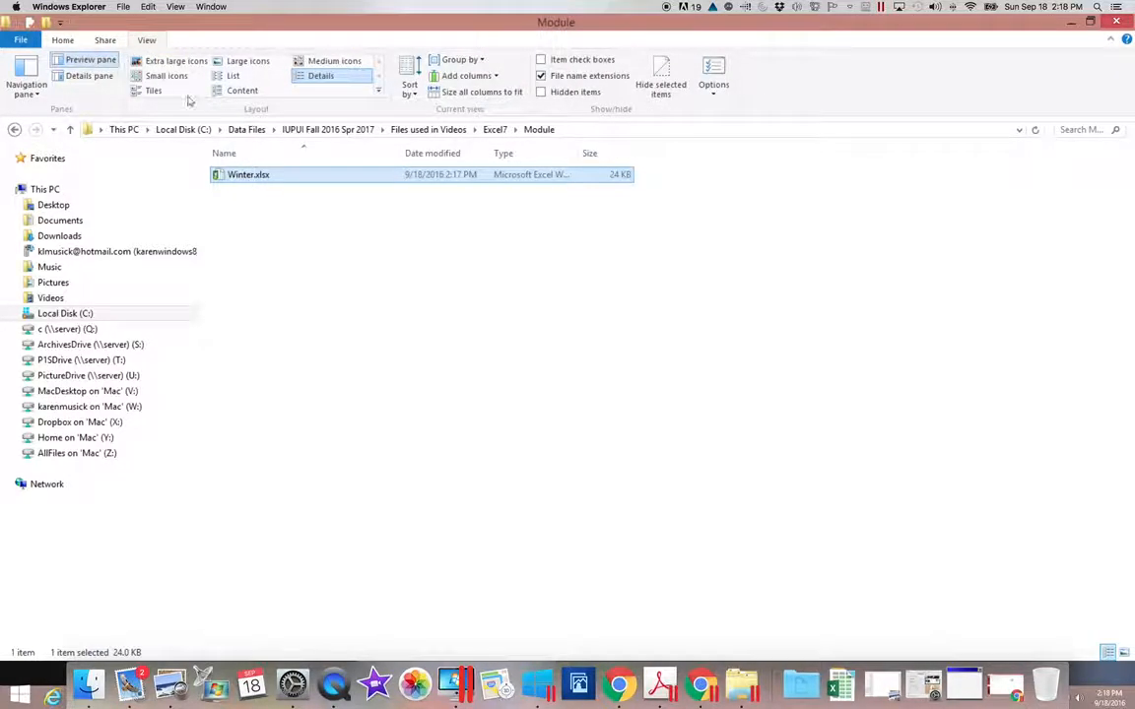
Step: Browse from Local Disk (C:) through Data Files and Photos to the Phone 2016 0829 folder
click(84, 313)
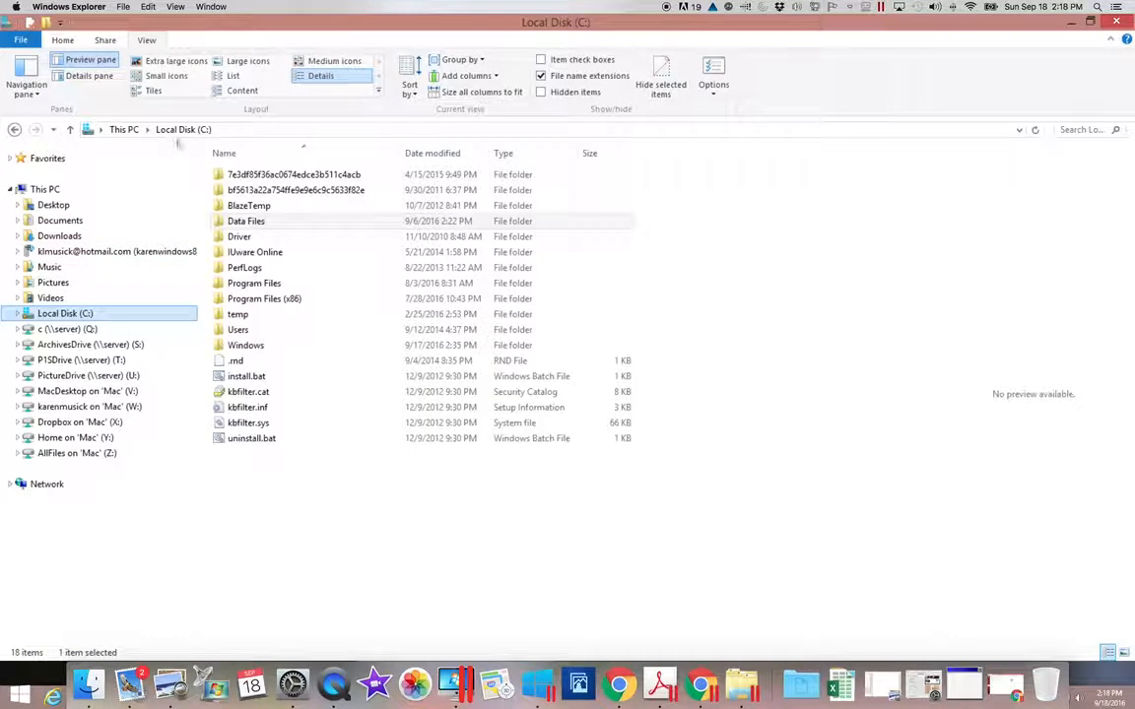
double_click(264, 220)
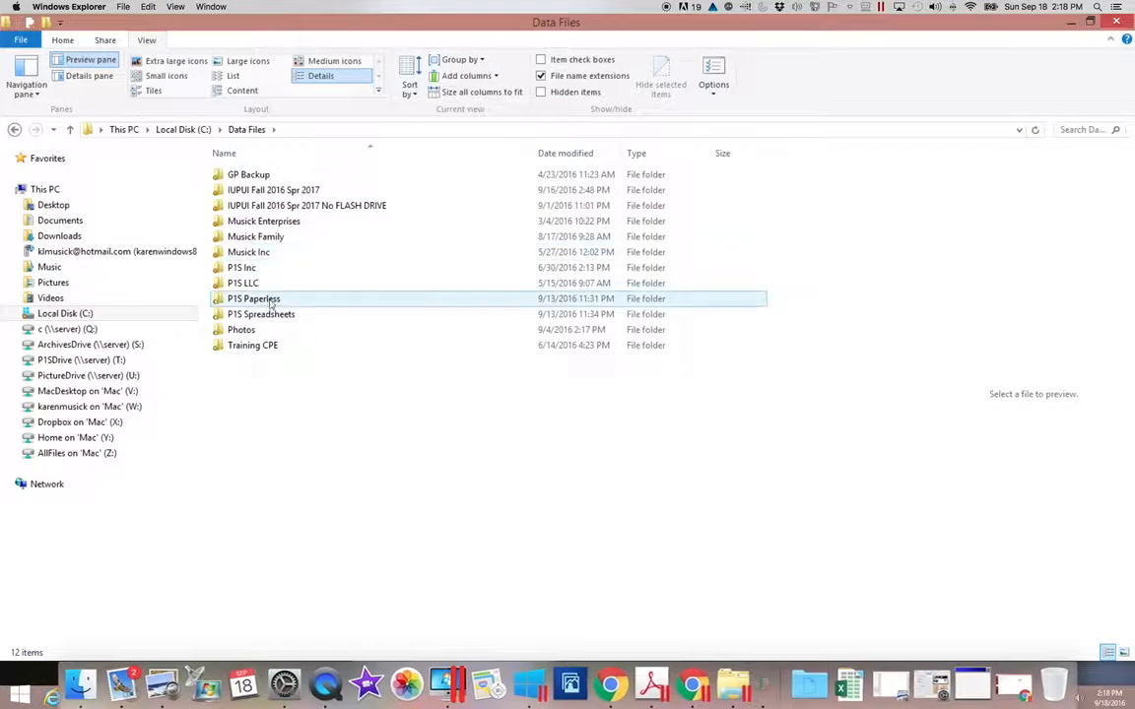
double_click(246, 330)
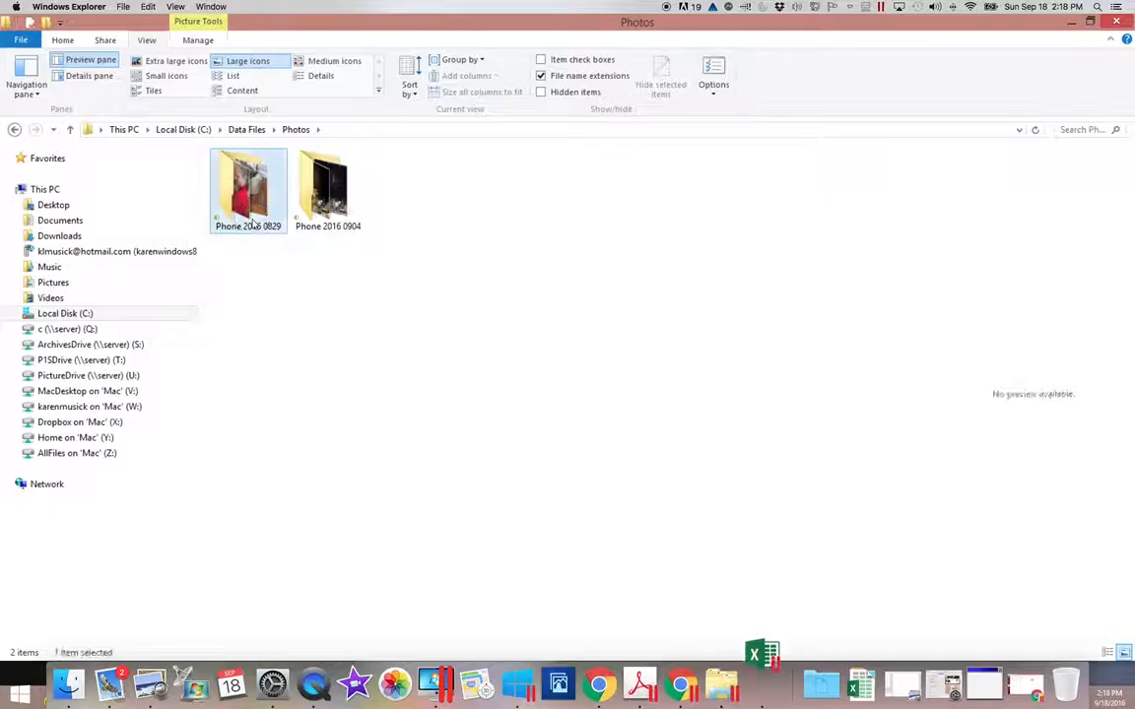
double_click(249, 219)
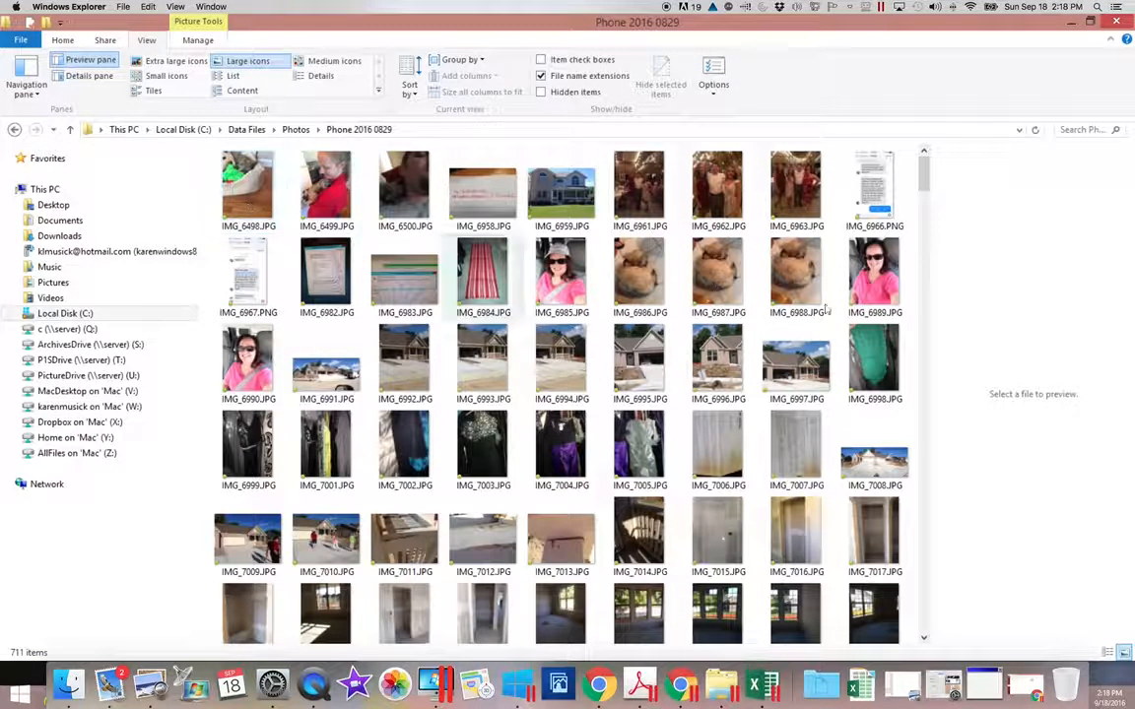
Step: Widen the preview pane to about half the window beside the Phone 2016 0829 photos, and return to the first photos
click(927, 358)
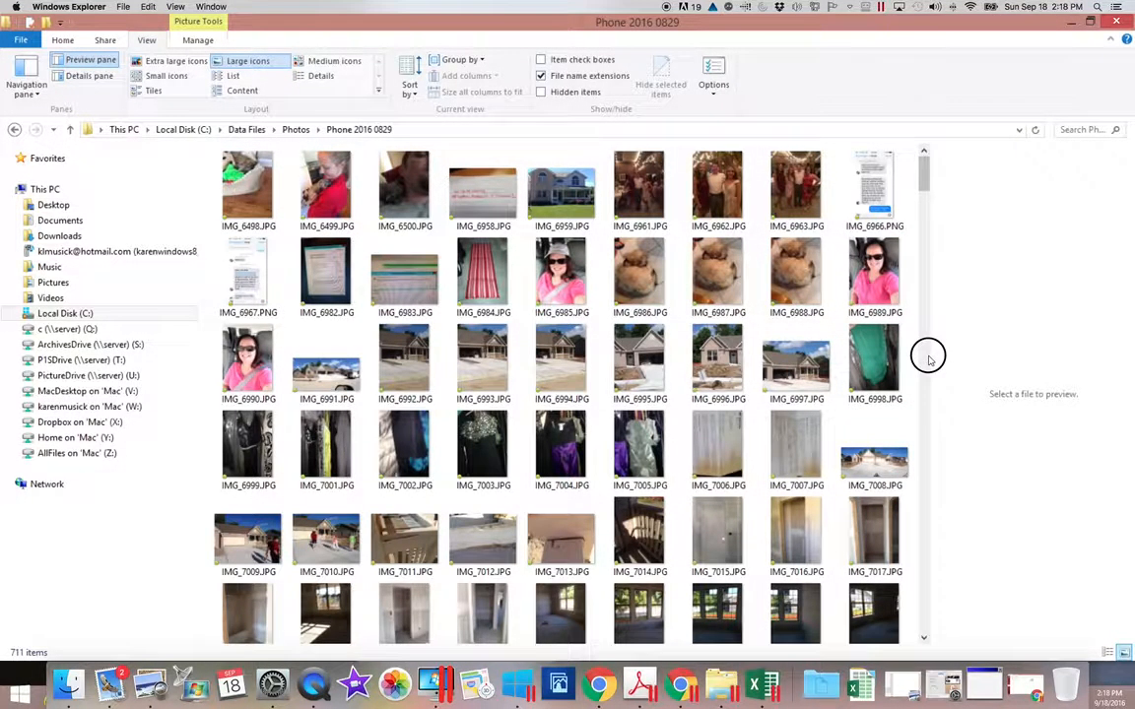
click(928, 350)
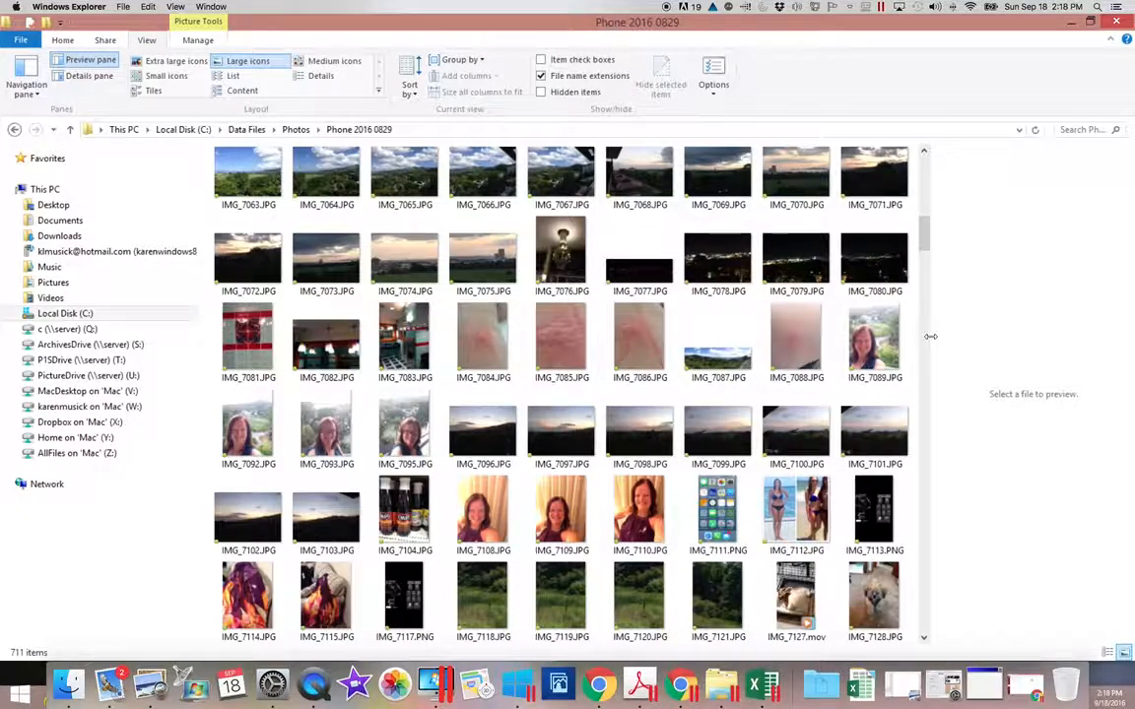
drag(931, 339, 589, 332)
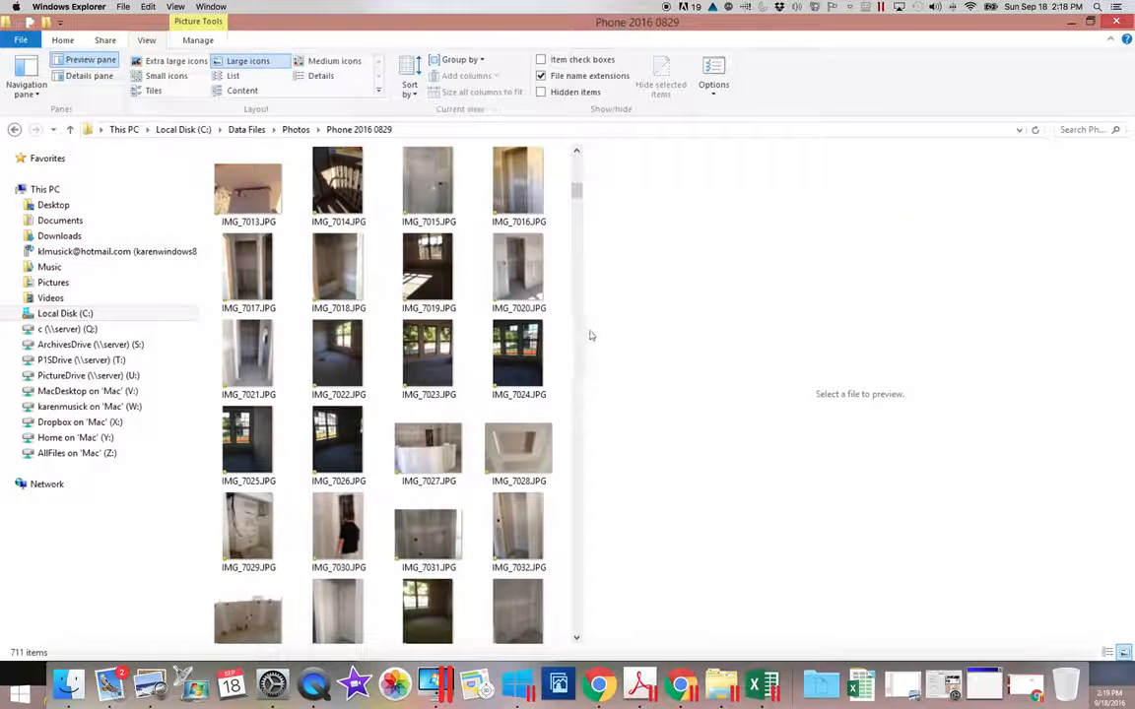
click(577, 163)
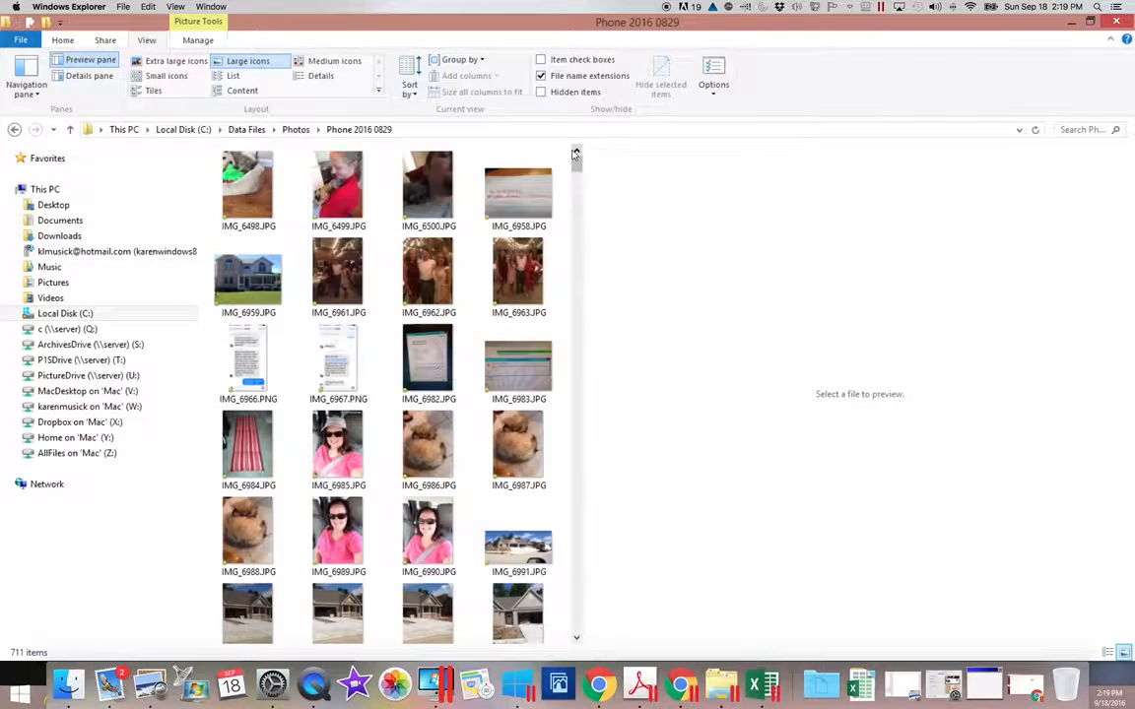
Step: Preview IMG_6498.JPG, and browse from Data Files through IUPUI Fall 2016 Spr 2017, Files used in Videos and Excel7 to the Module folder
click(258, 183)
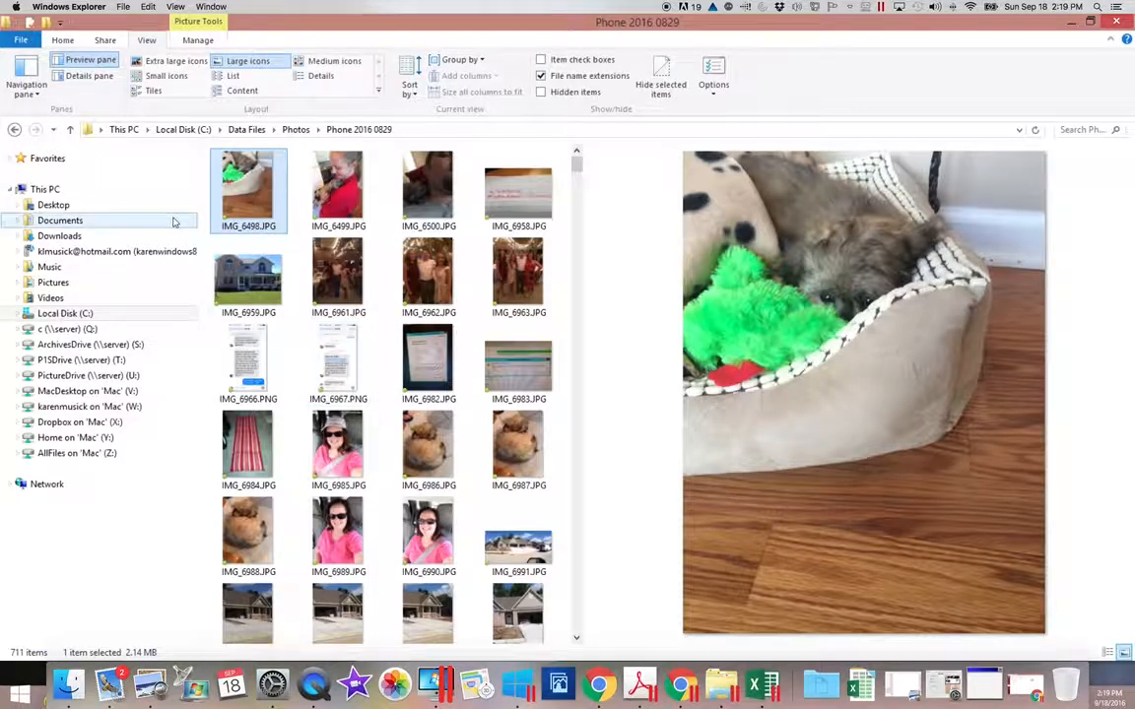
click(246, 130)
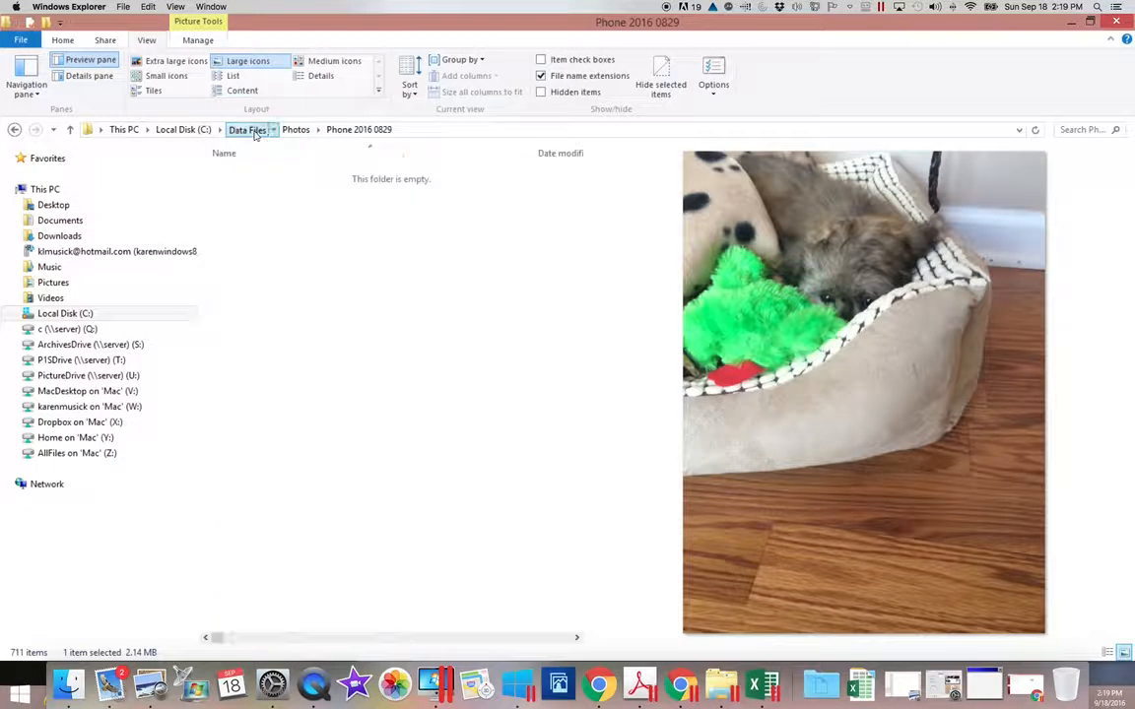
click(266, 191)
double_click(266, 191)
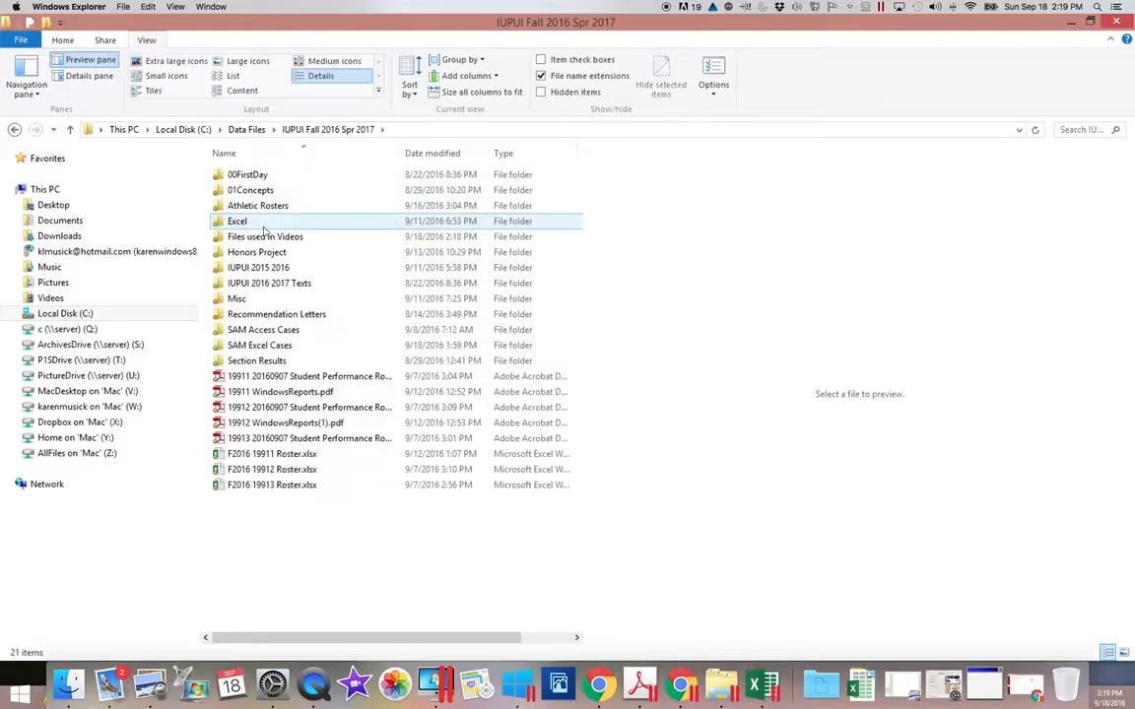
click(261, 237)
double_click(261, 238)
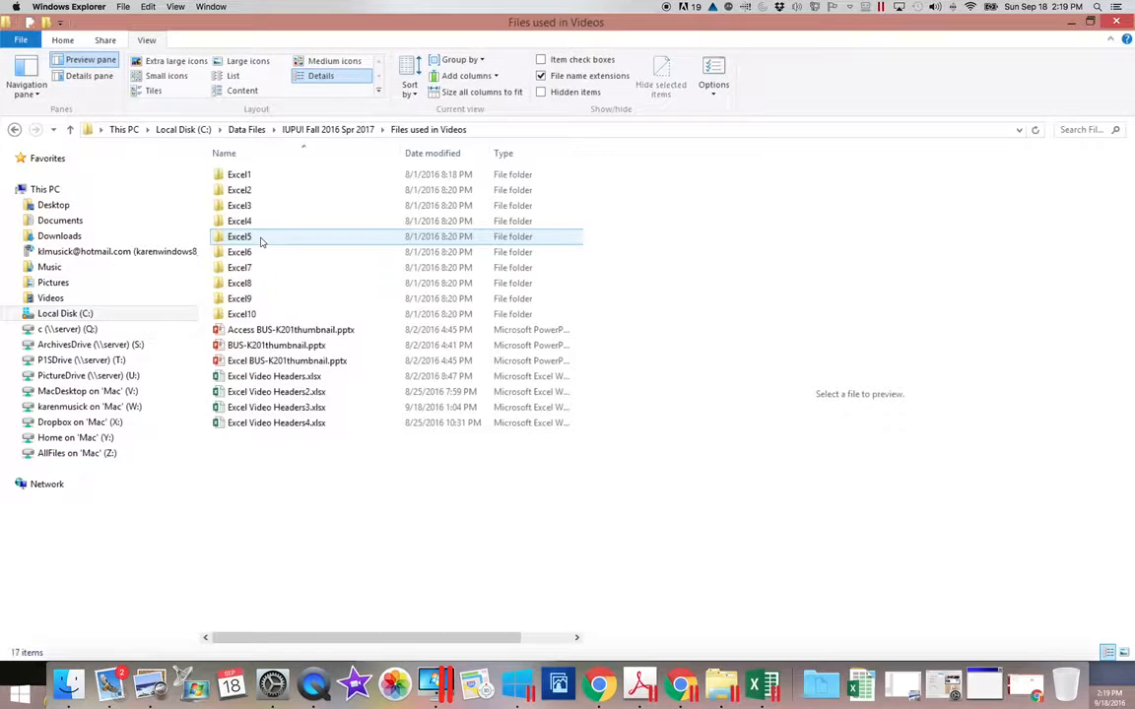
click(261, 268)
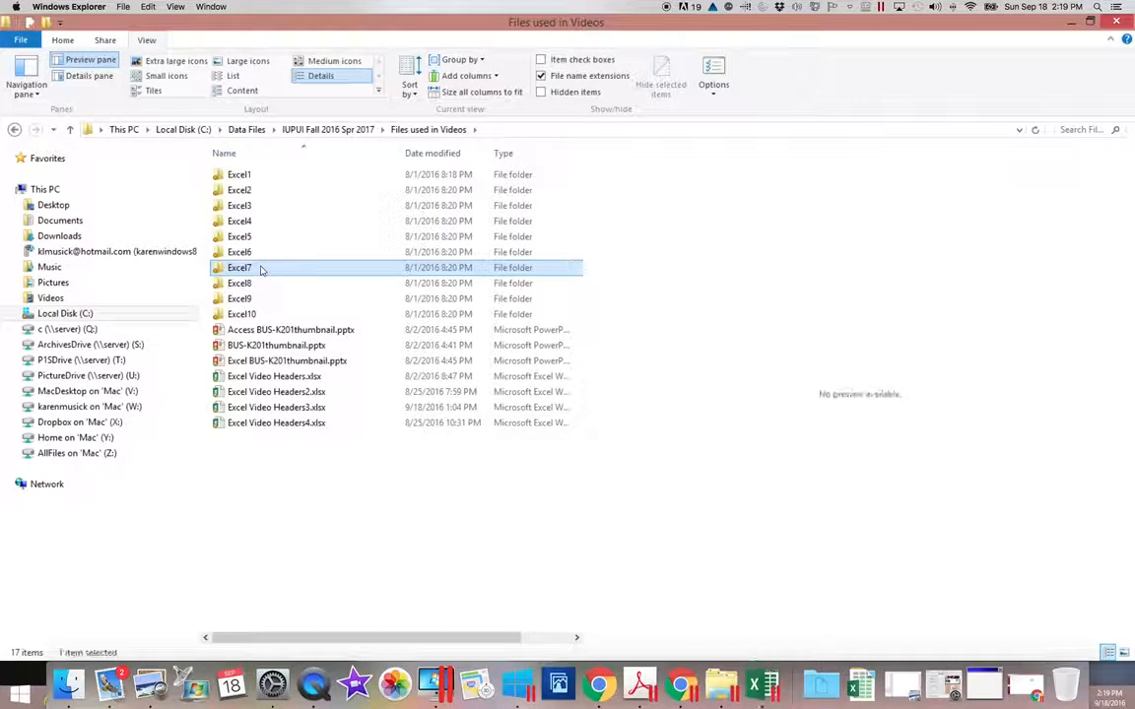
double_click(261, 268)
click(260, 242)
double_click(261, 242)
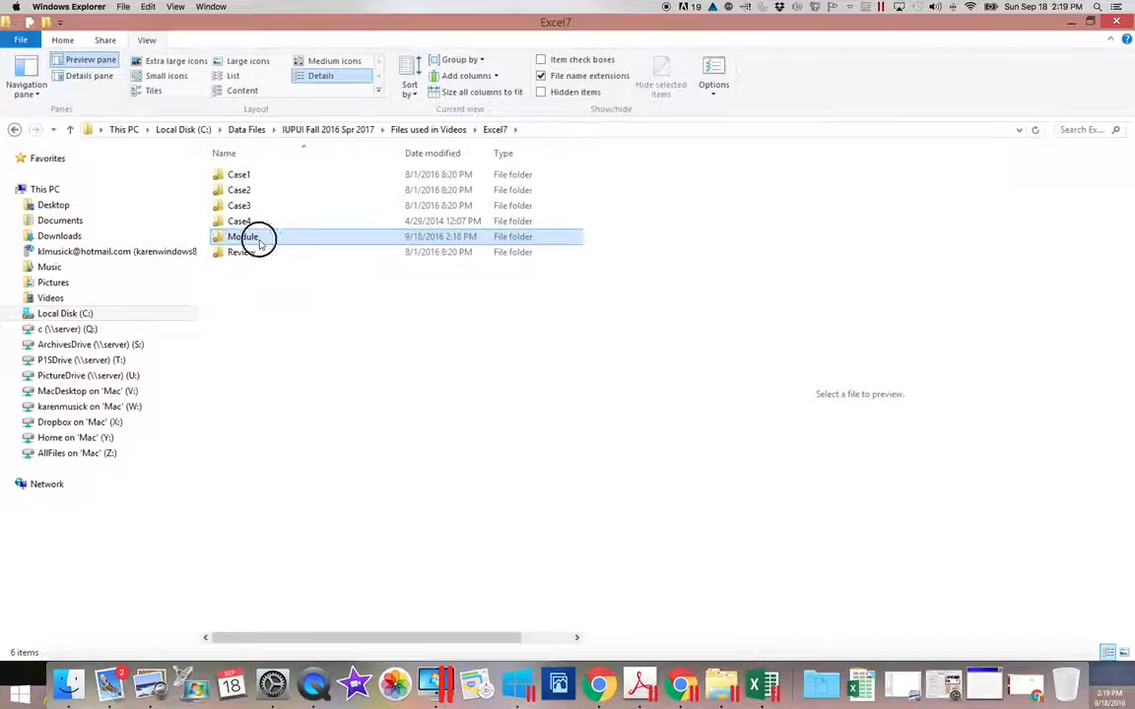
Step: Preview Winter.xlsx from the Module folder and open it in Excel, entering the file password when it is requested
click(259, 176)
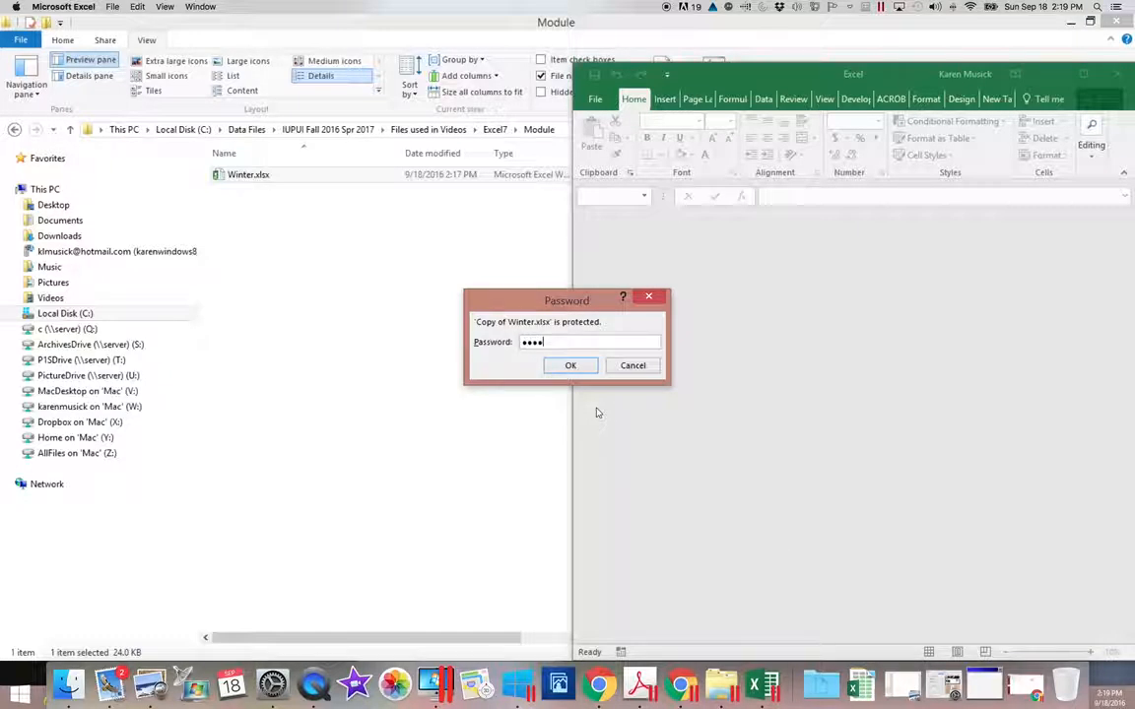
key(Return)
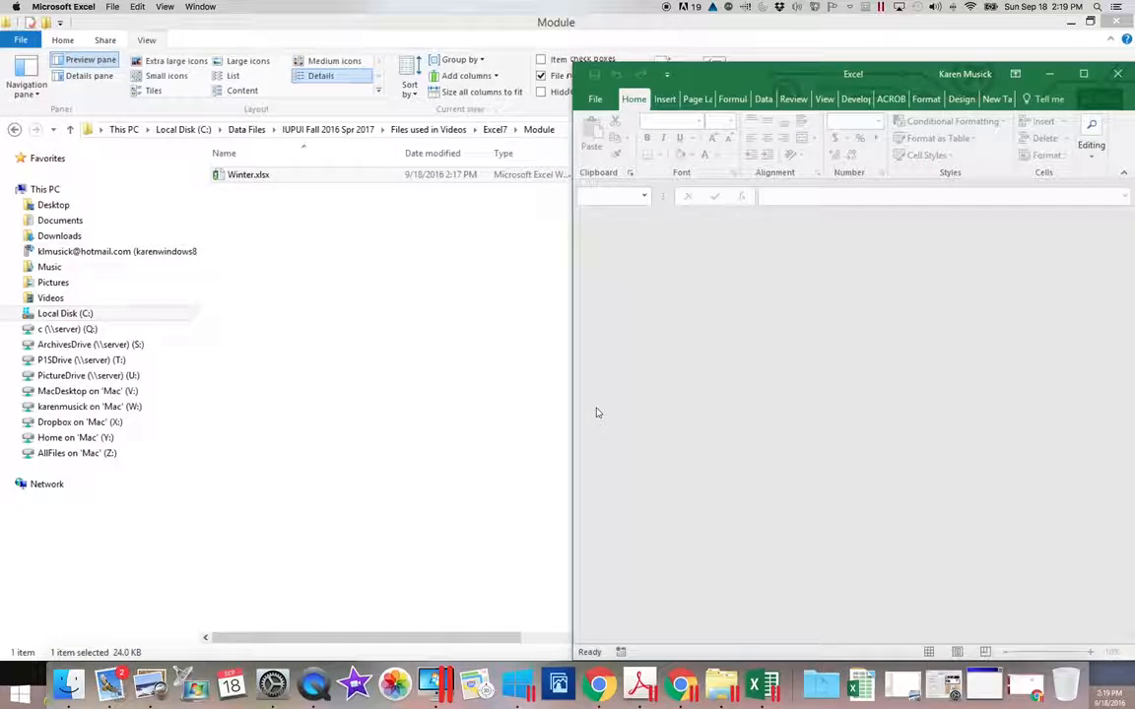
double_click(253, 180)
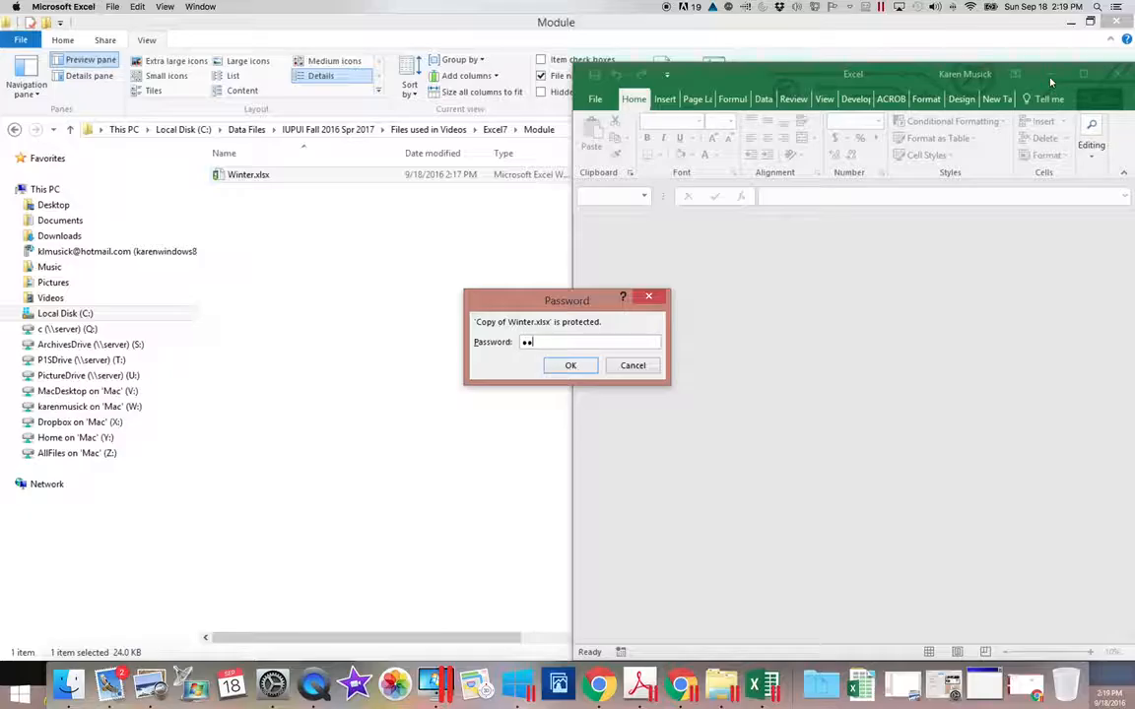
key(Return)
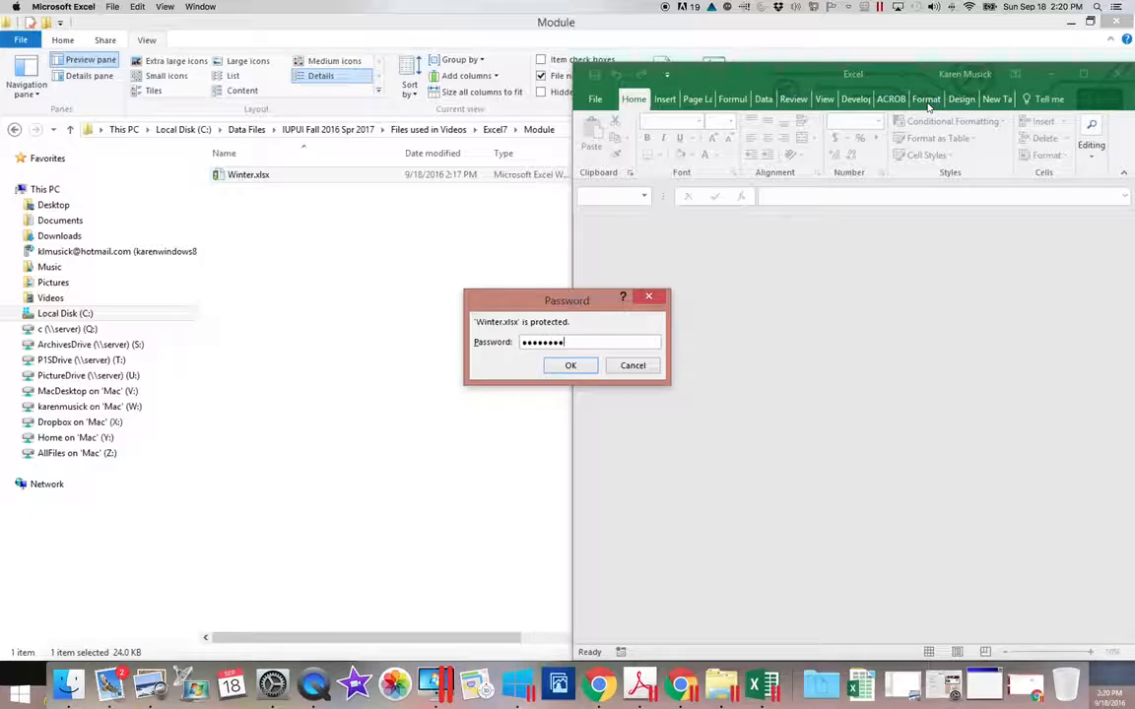
key(Return)
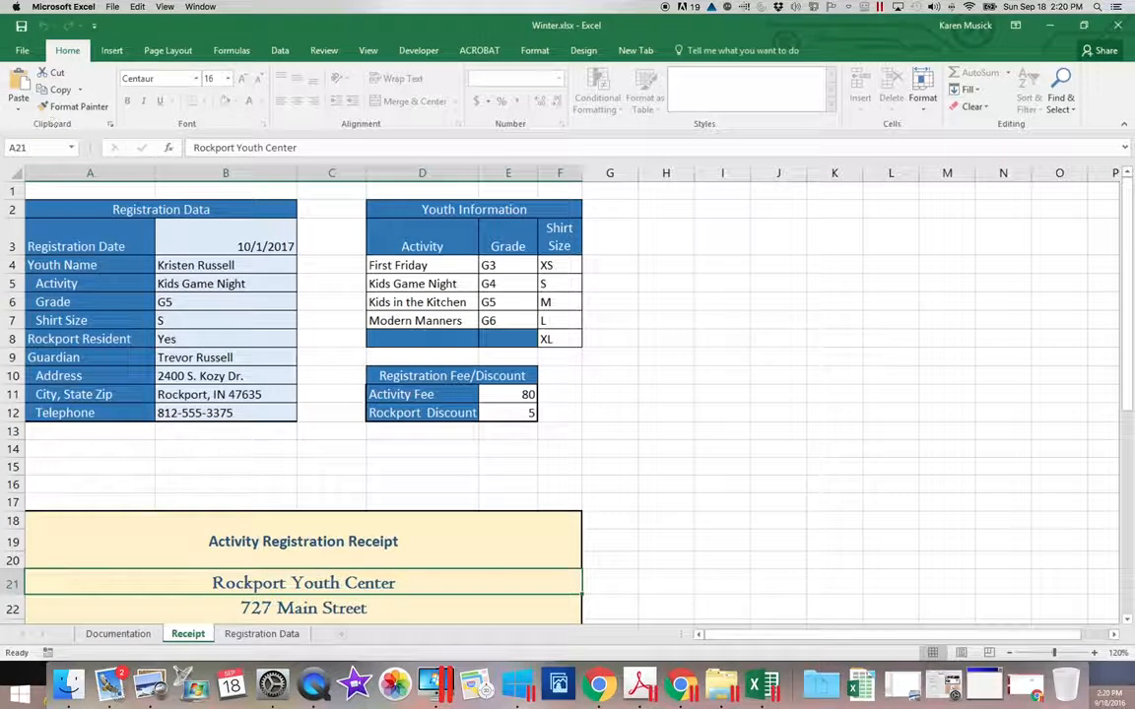
Step: Remove the encryption from Winter.xlsx by clearing its file password, and return to the Receipt sheet
click(23, 52)
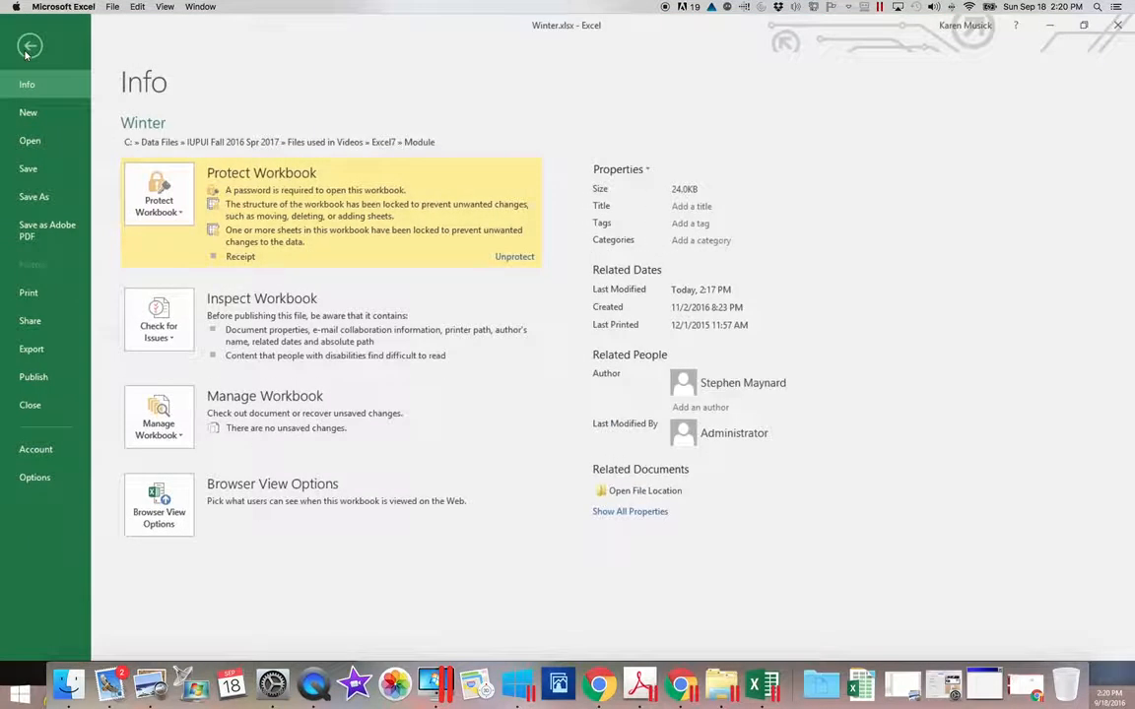
click(168, 207)
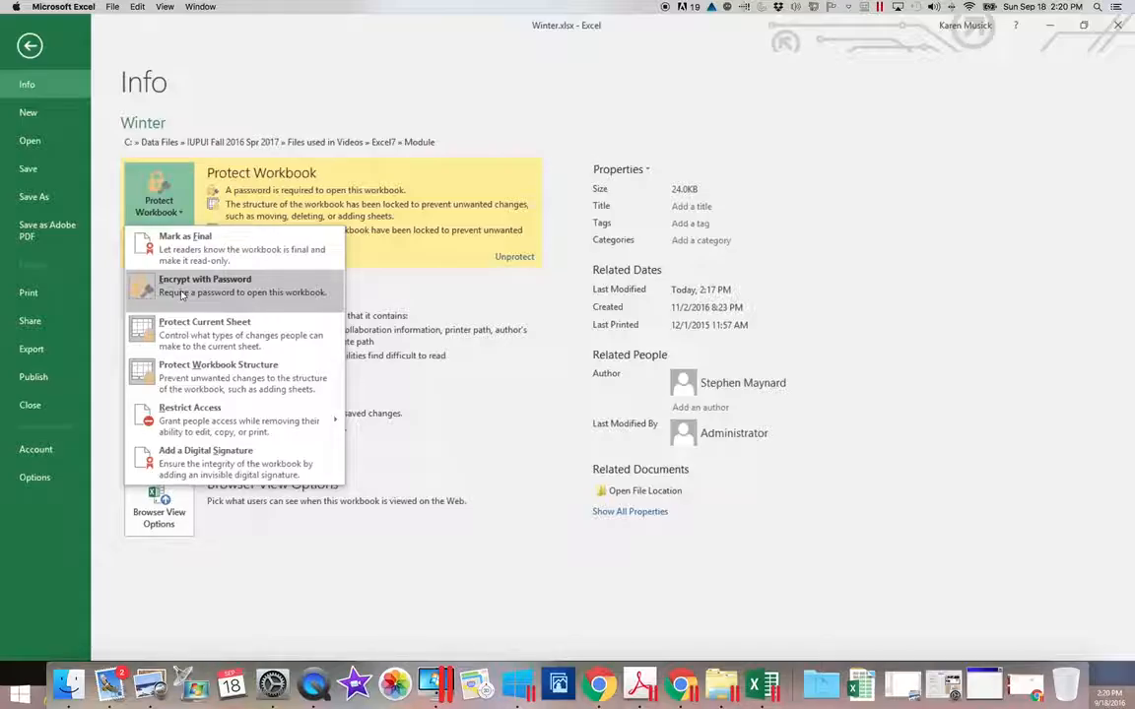
click(181, 288)
text(********)
drag(522, 315, 426, 311)
key(BackSpace)
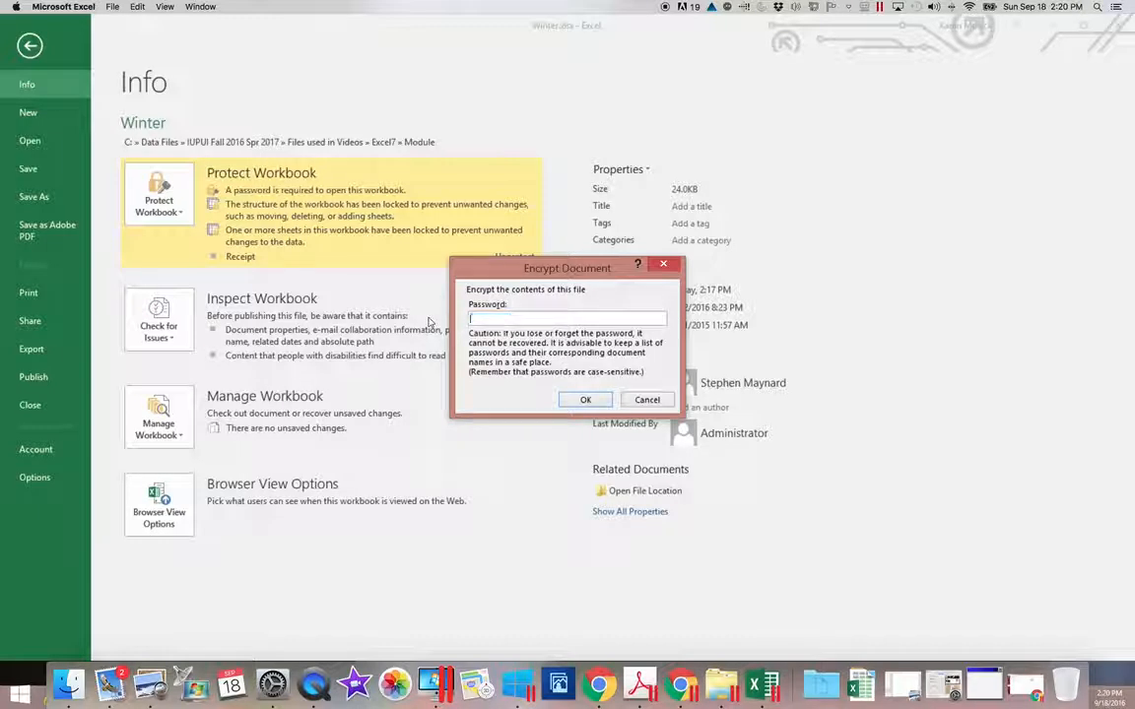
click(581, 399)
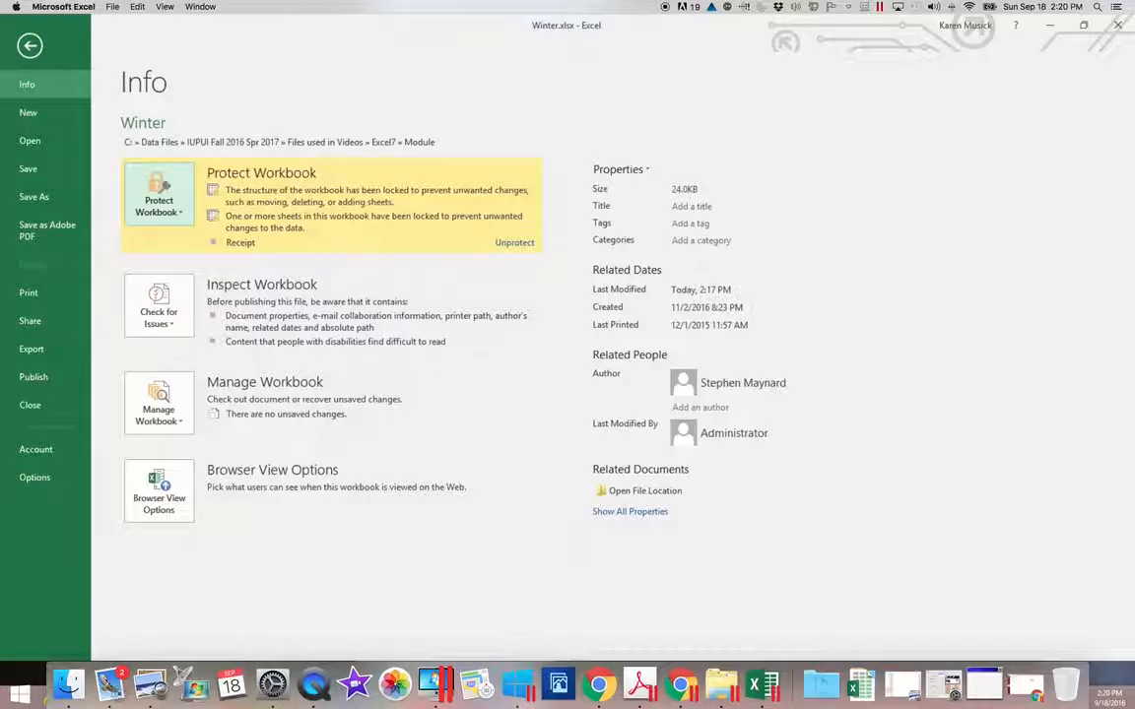
click(30, 45)
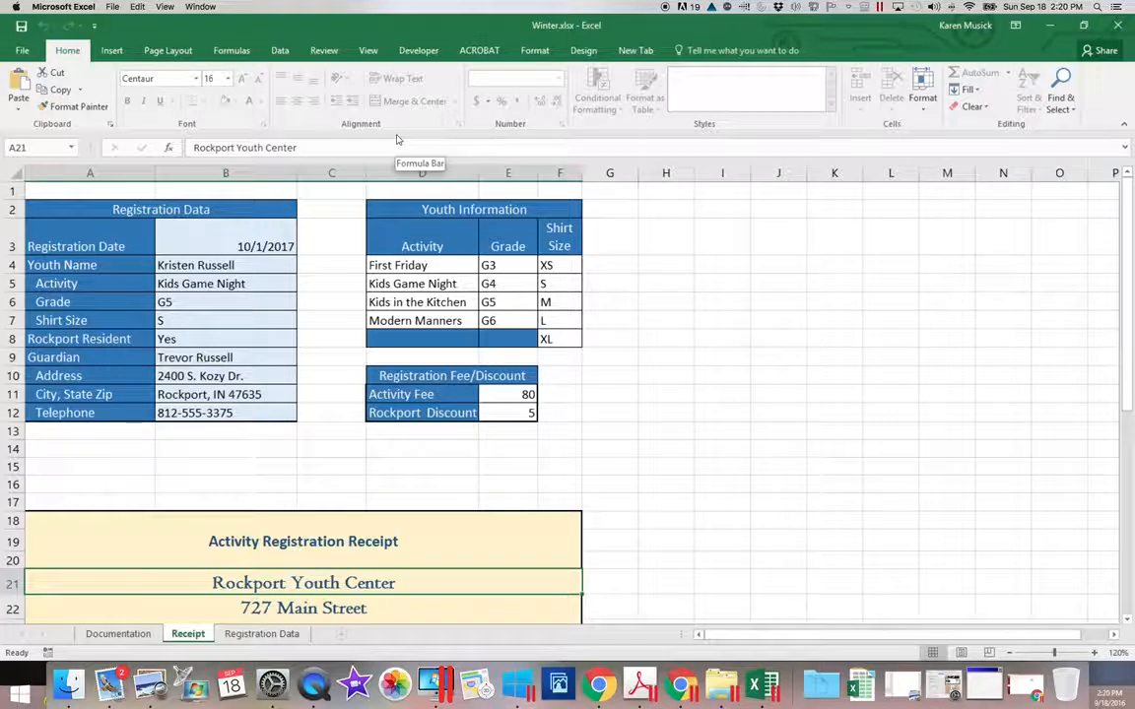
Step: Turn the workbook protection off and on again twice, protecting the structure without a password each time
scroll(398, 139, down, 6)
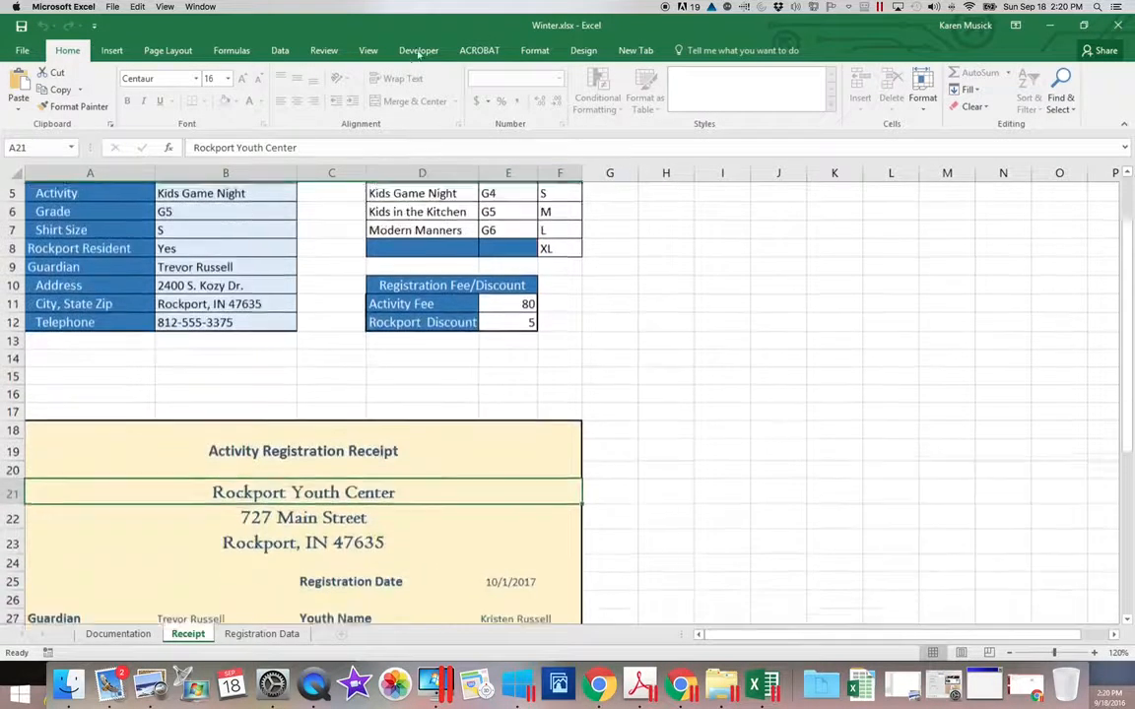
click(326, 50)
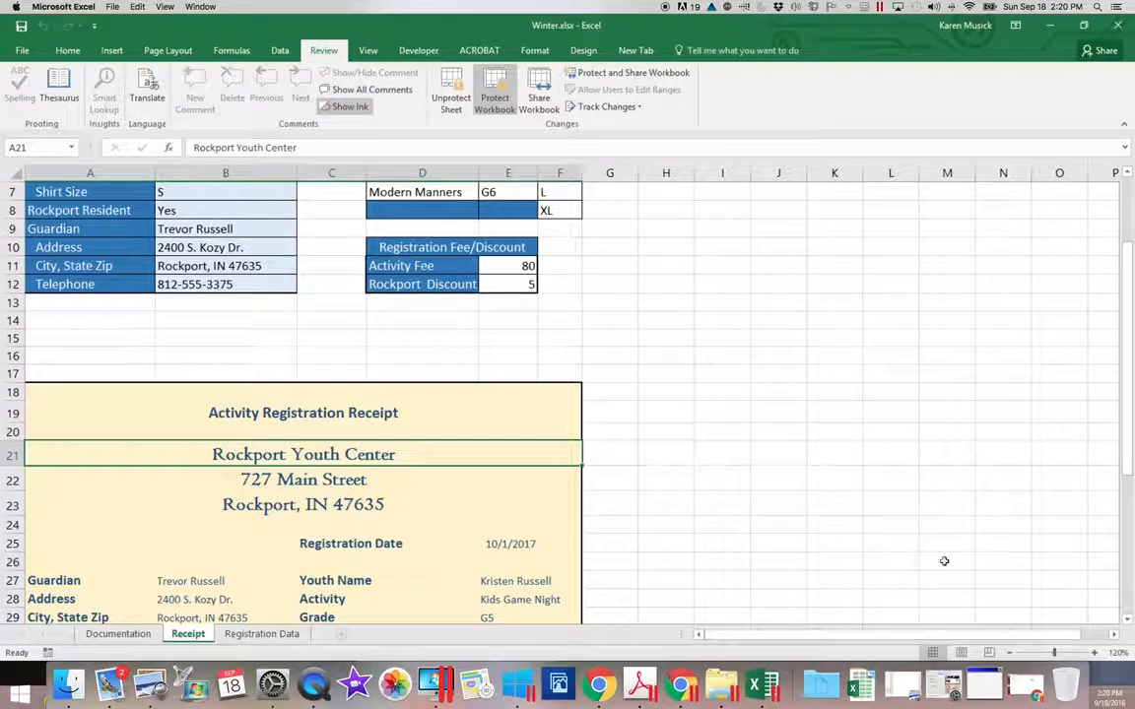
drag(1126, 474, 1123, 285)
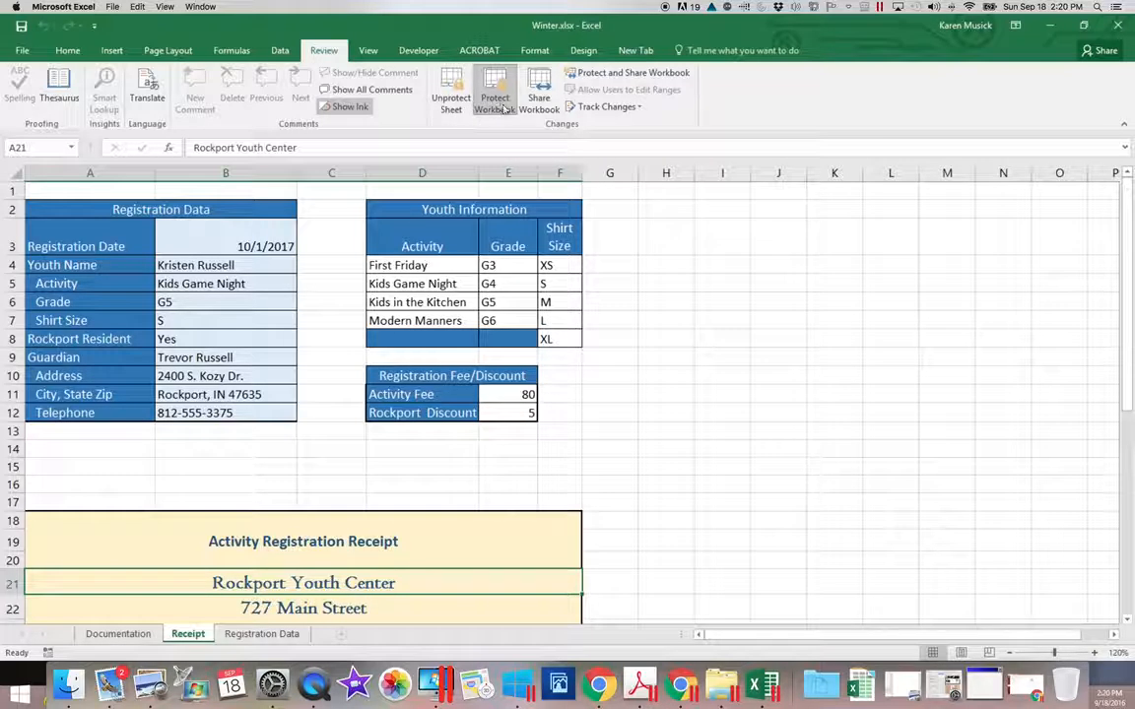
click(496, 93)
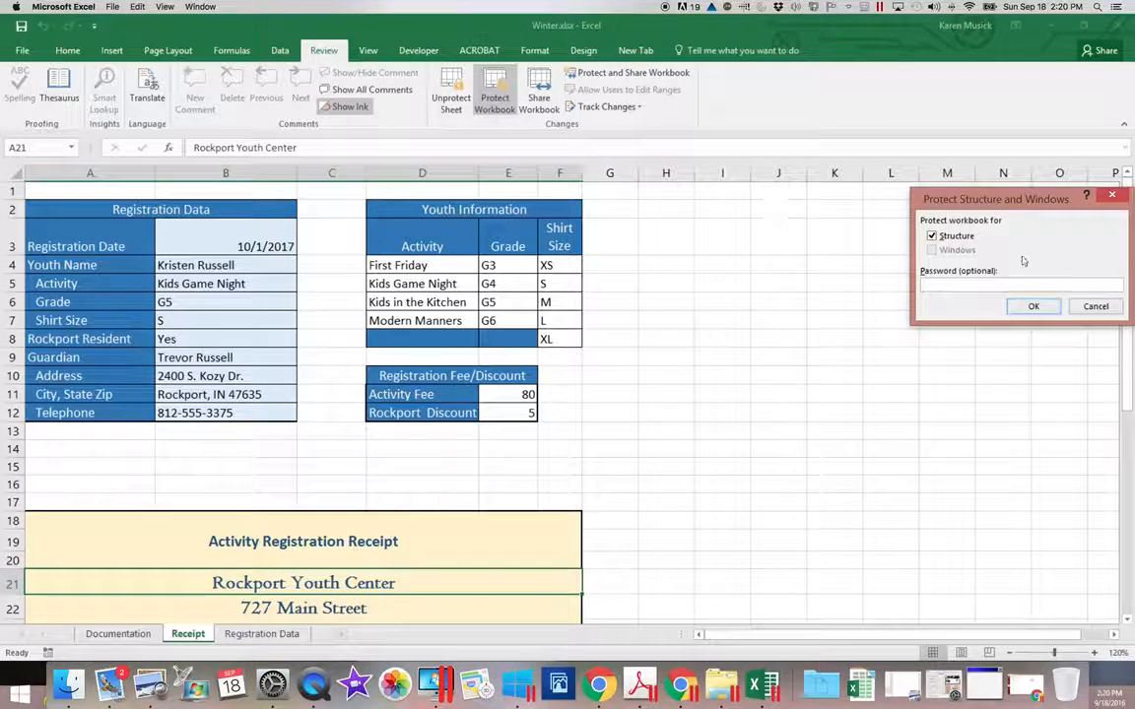
click(1026, 307)
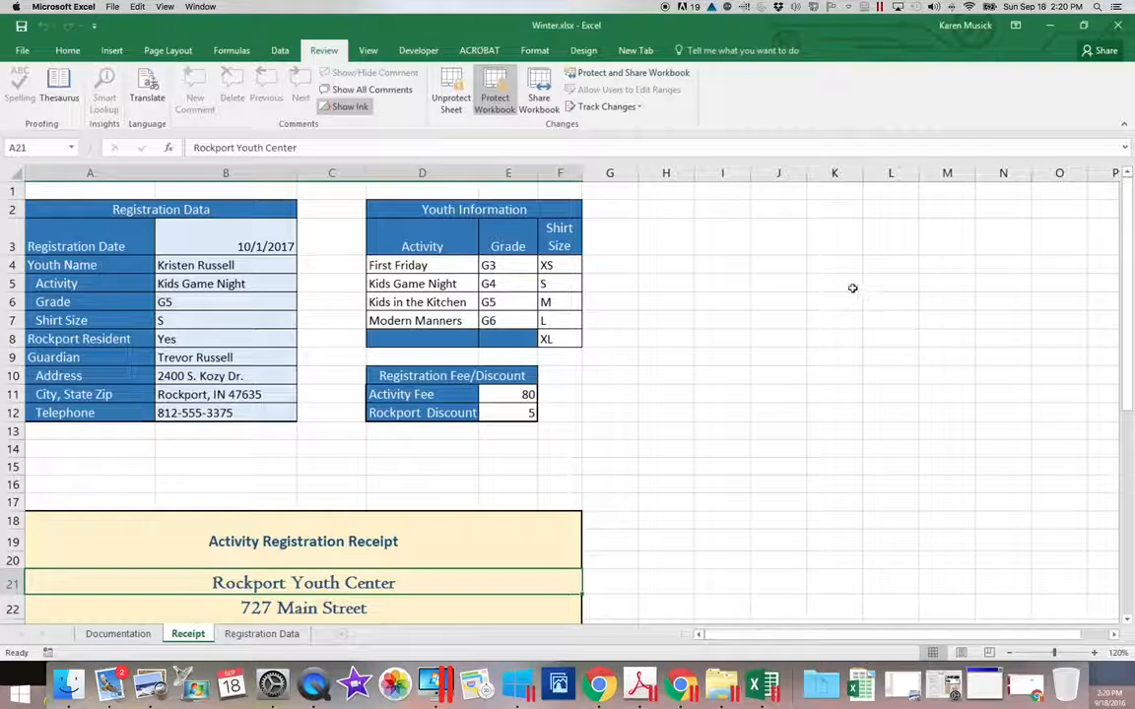
click(495, 106)
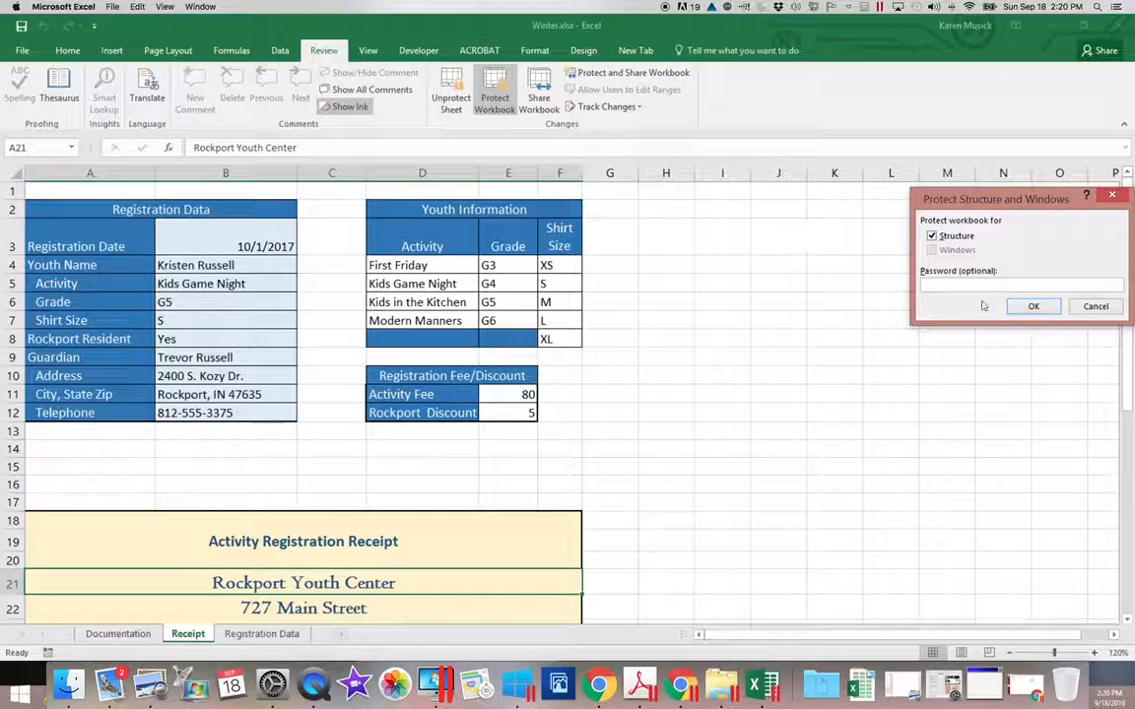
click(1033, 306)
Step: Unprotect the Receipt sheet and check the Locked and Hidden protection settings of cells B3:B12 without changing them
click(453, 98)
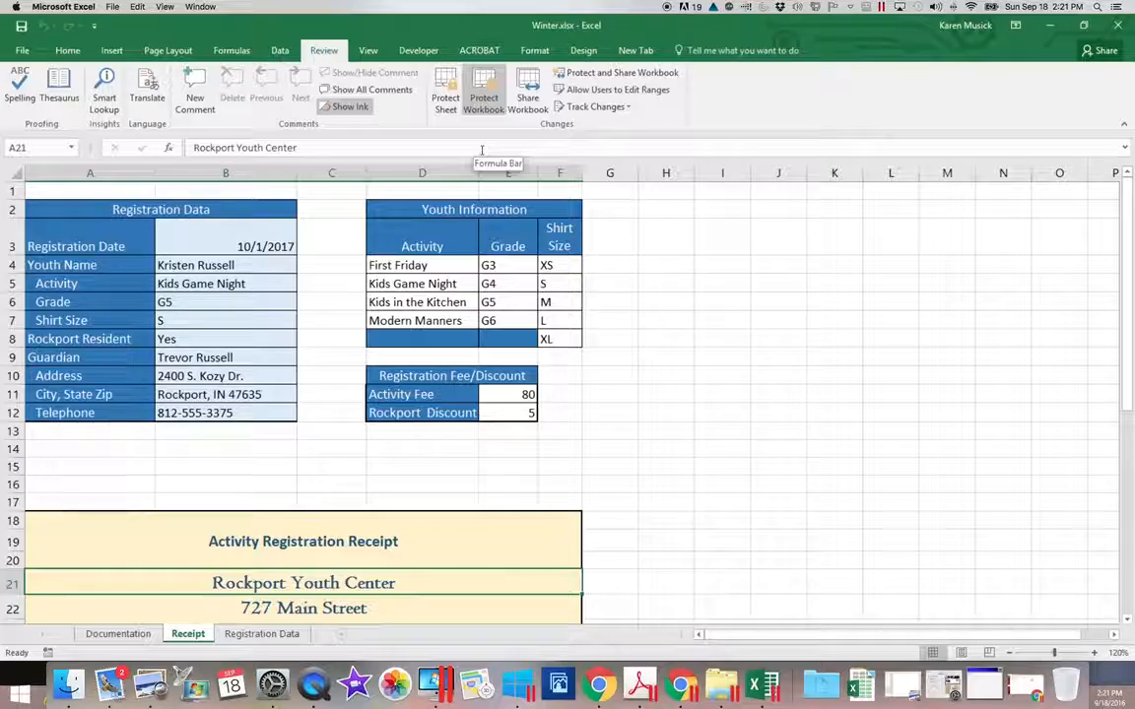
click(247, 233)
drag(247, 234, 236, 404)
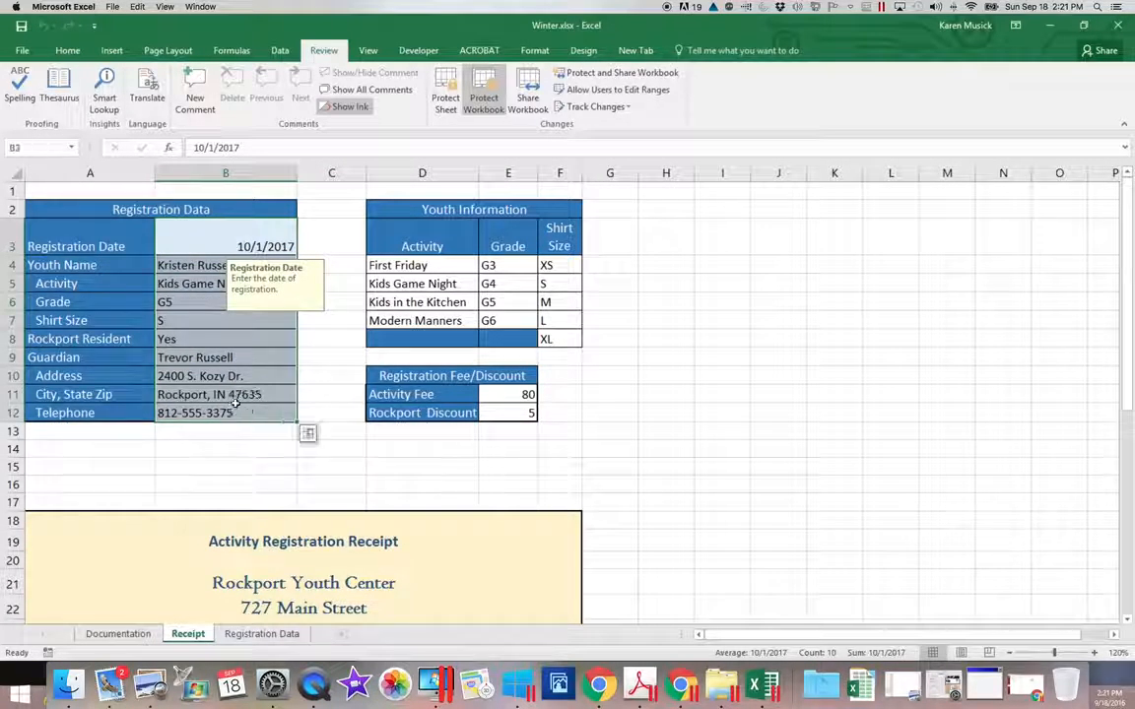
click(67, 51)
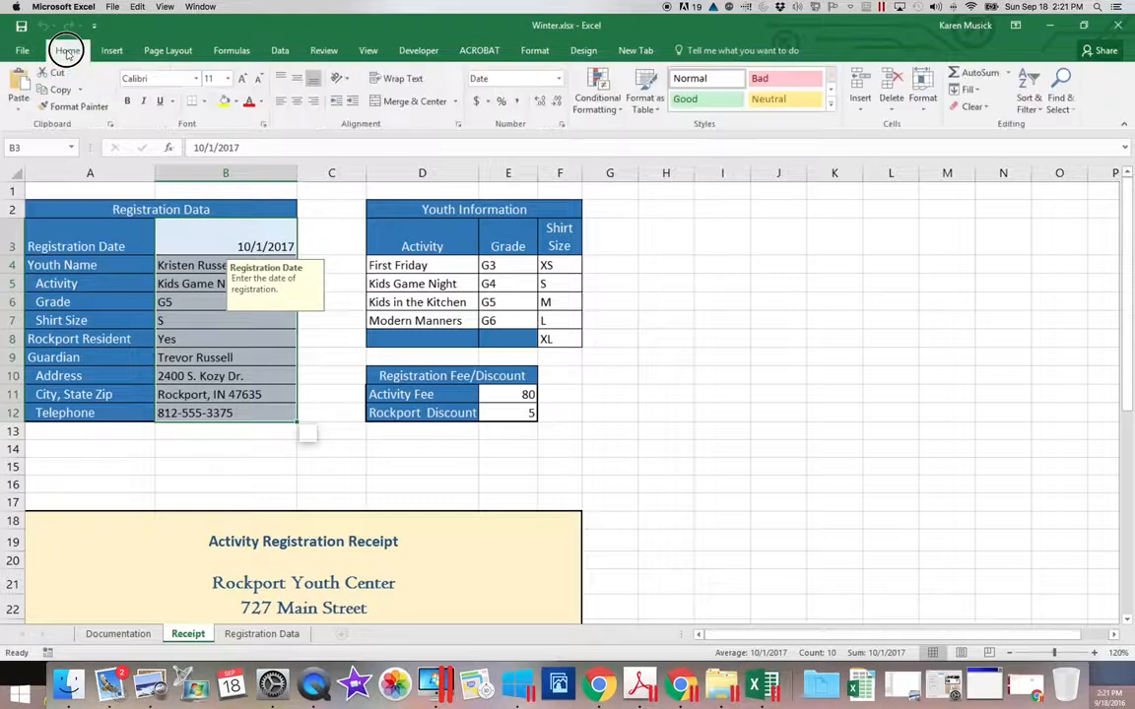
click(263, 127)
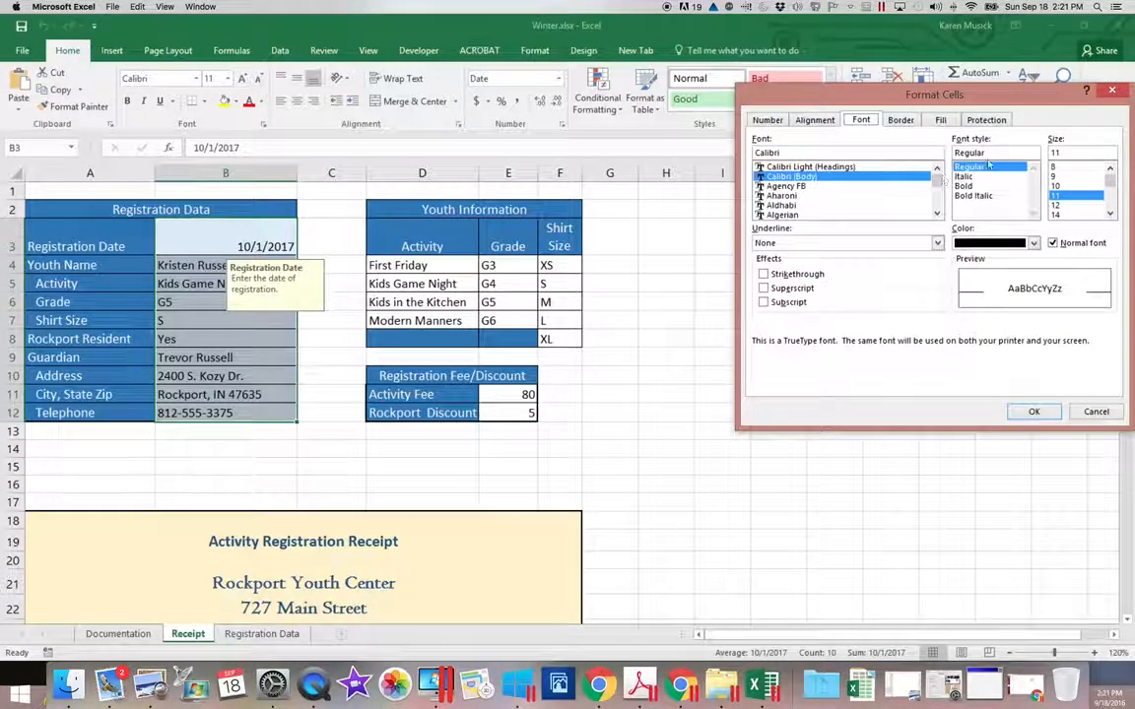
click(988, 121)
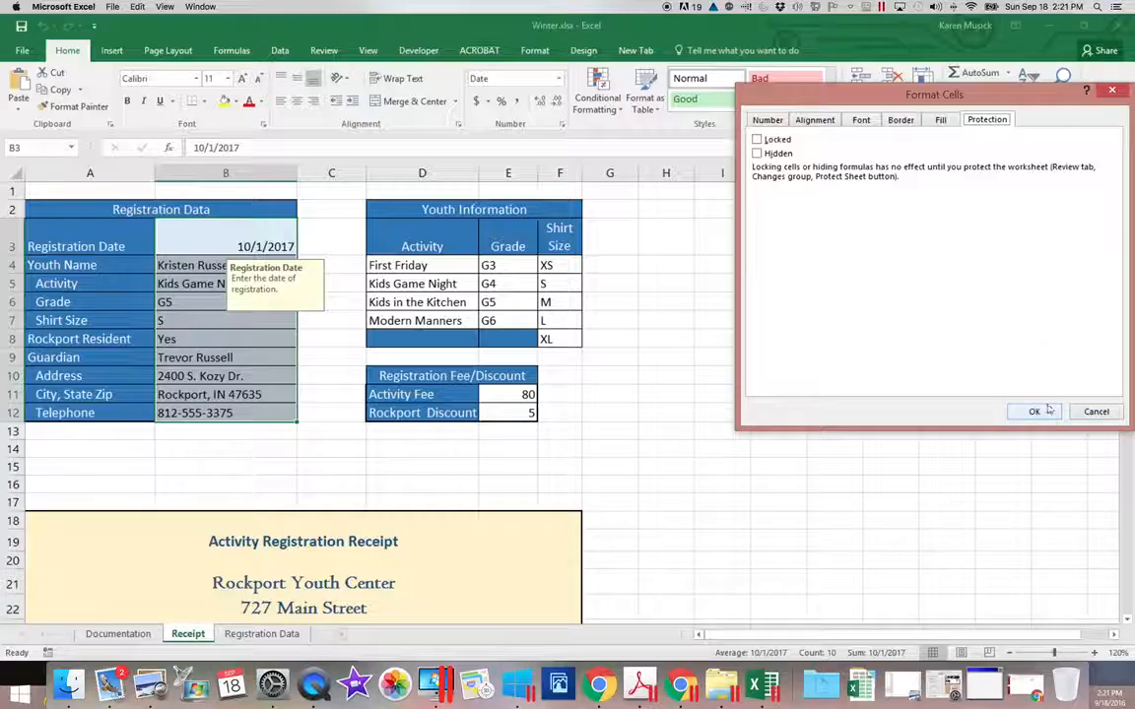
click(1090, 414)
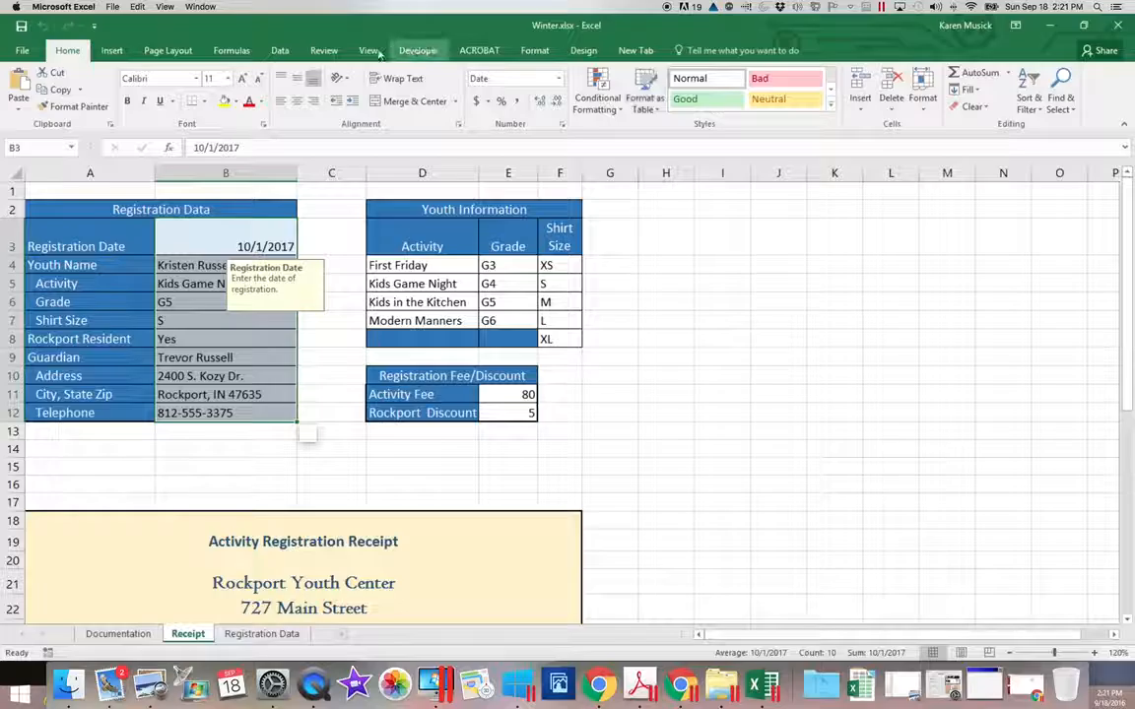
Step: Protect the Receipt sheet without a password, allowing selection of locked and unlocked cells, and unprotect it again
click(325, 50)
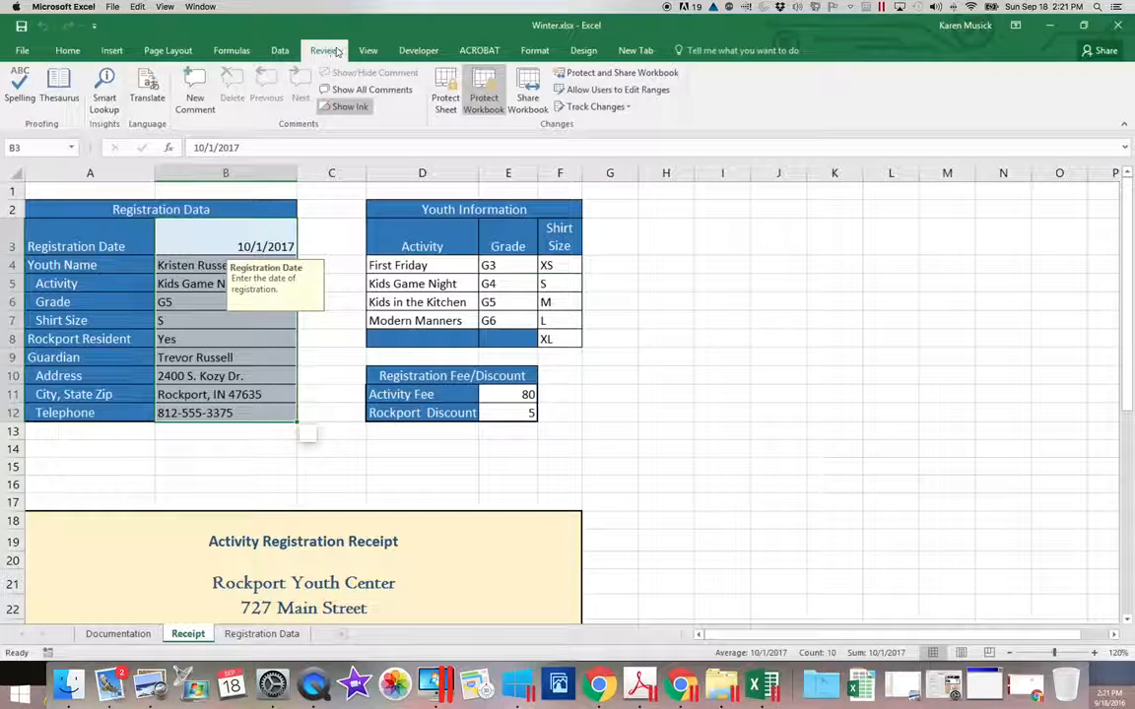
click(446, 96)
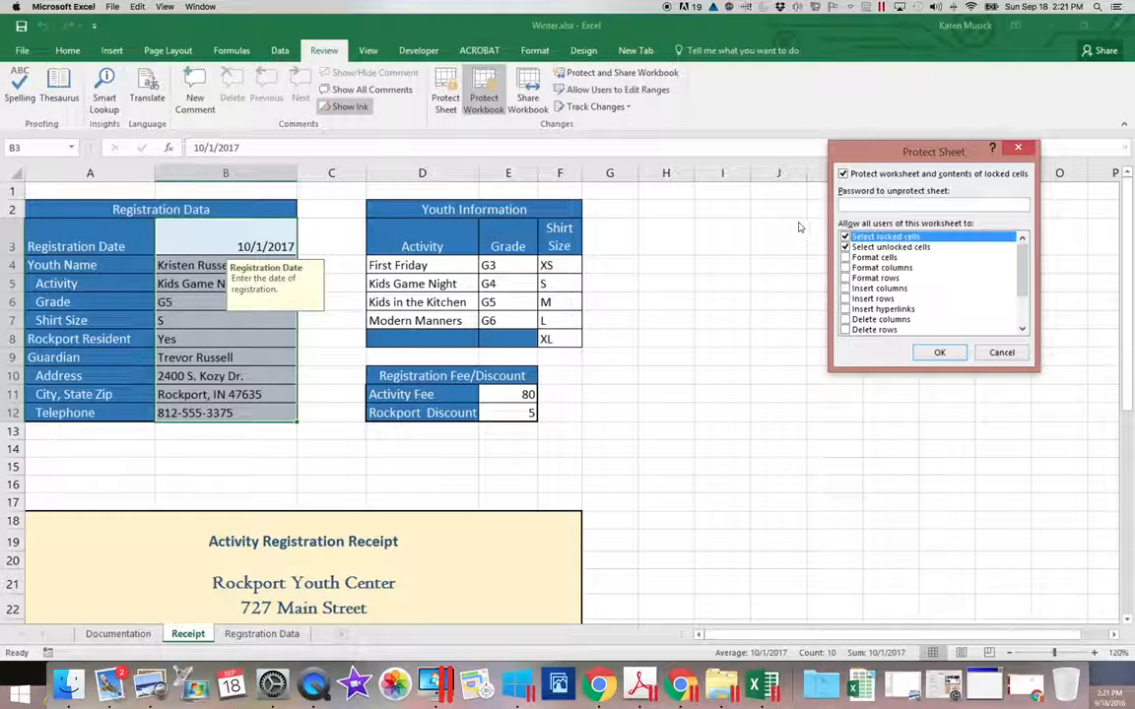
click(941, 353)
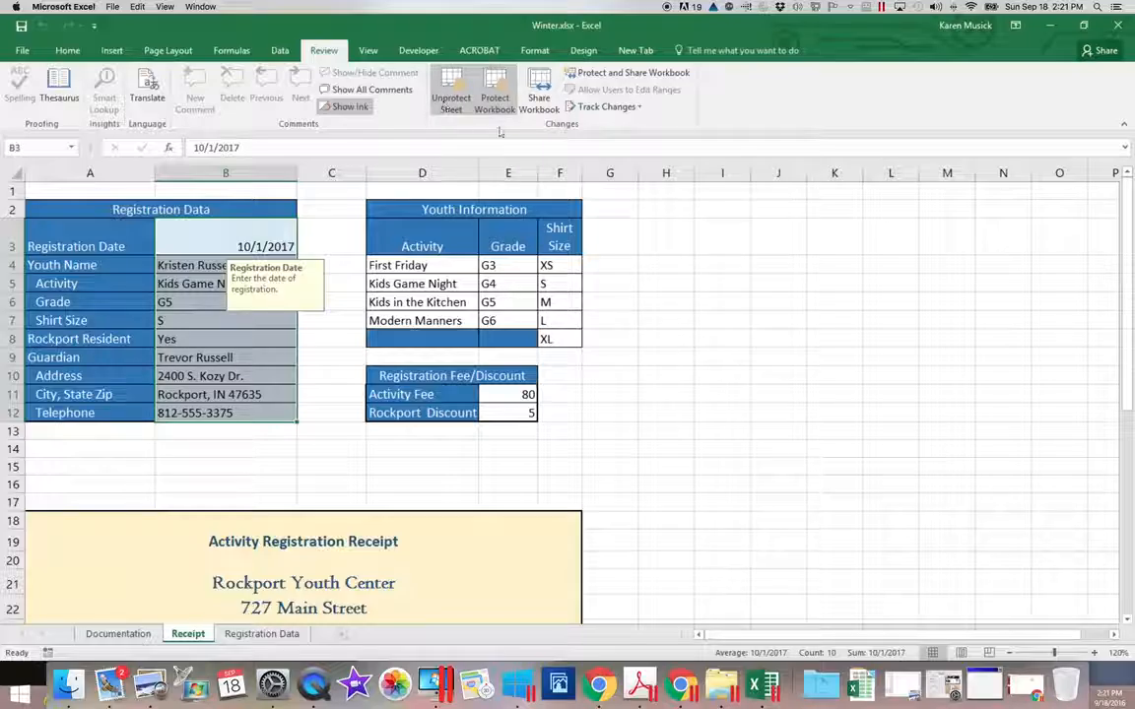
click(451, 93)
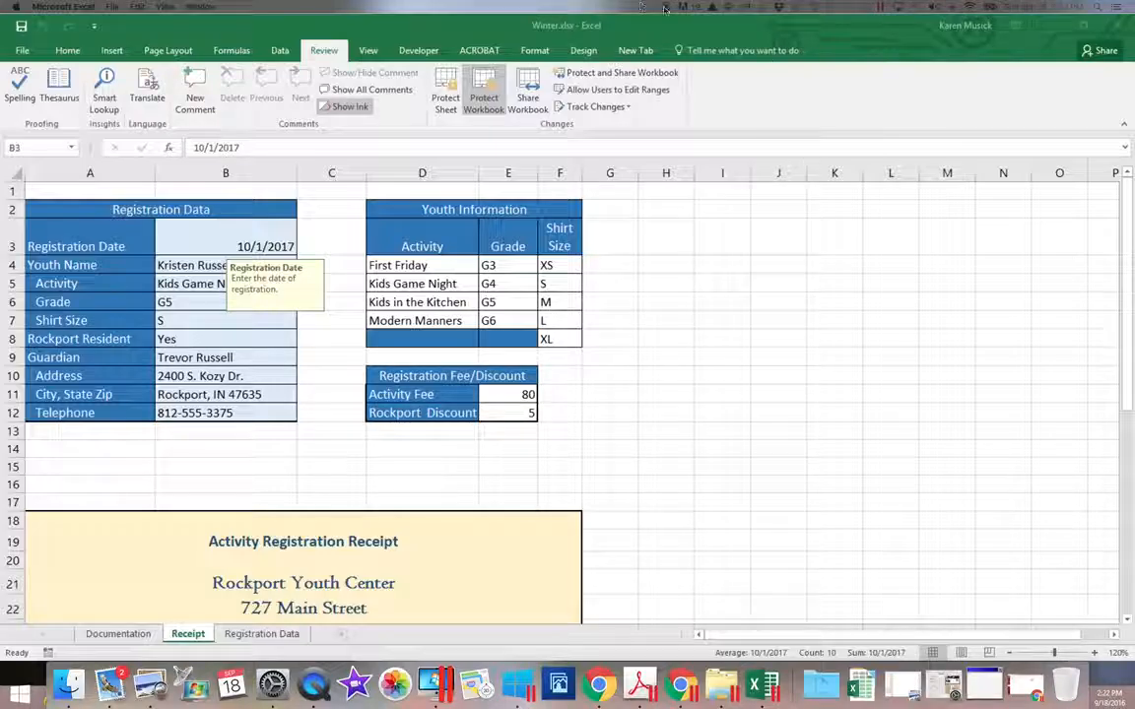
key(ctrl+shift+Down)
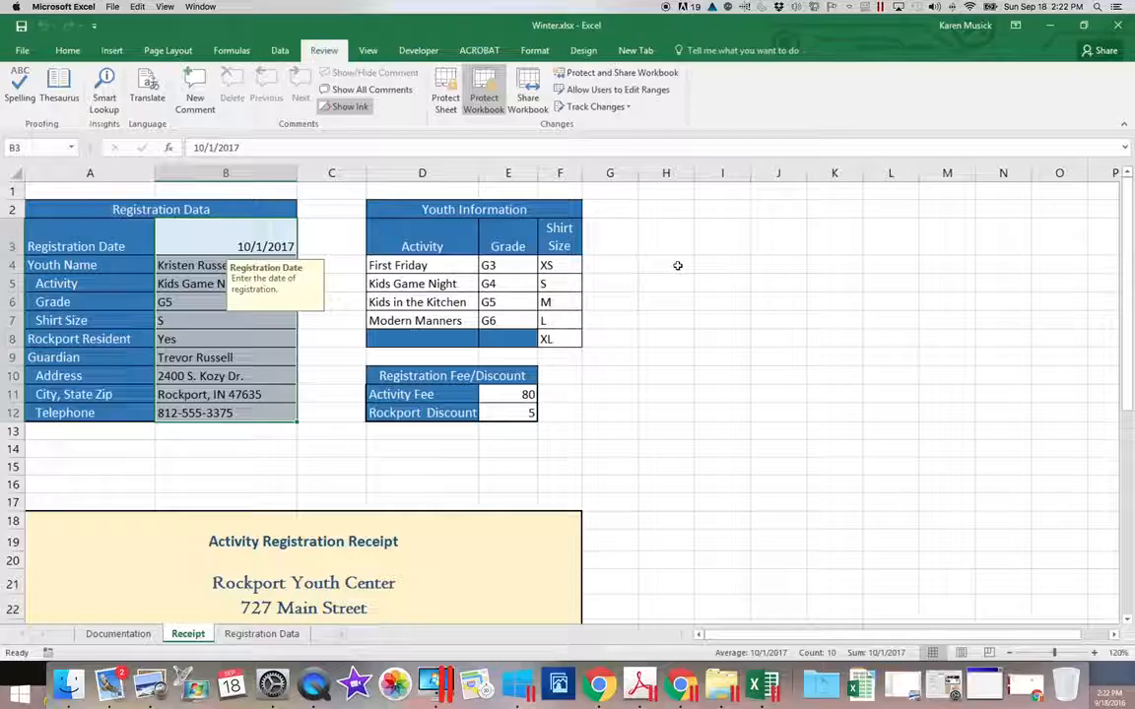